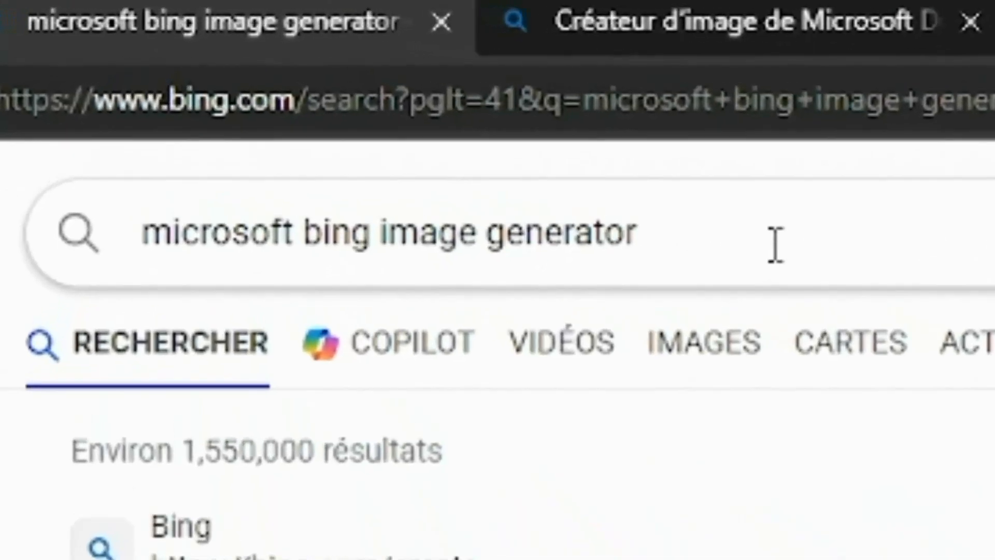
Step: Switch to the Image Creator page and look through its idea gallery and frequently asked questions
{"action": "left_click", "coordinate": [646, 196]}
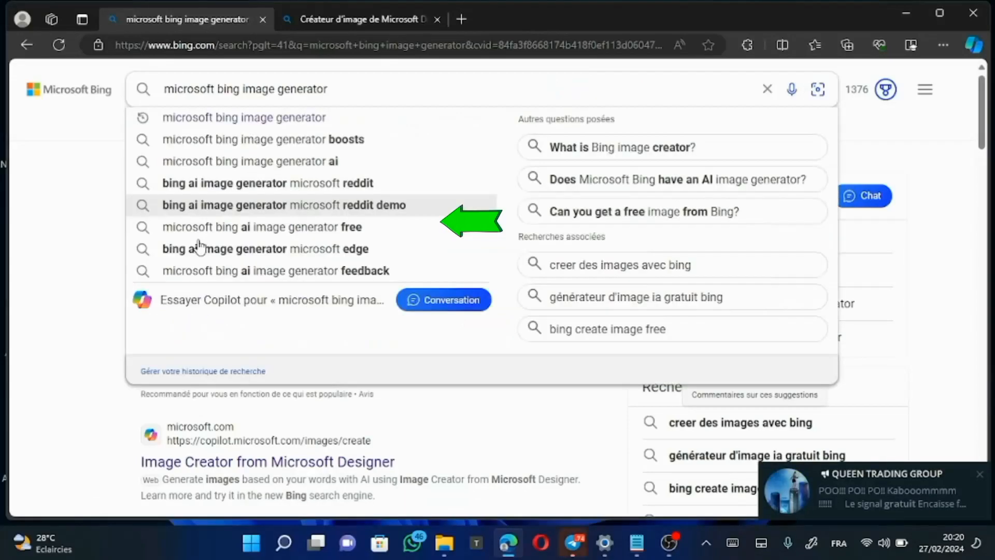
{"action": "left_click", "coordinate": [361, 18]}
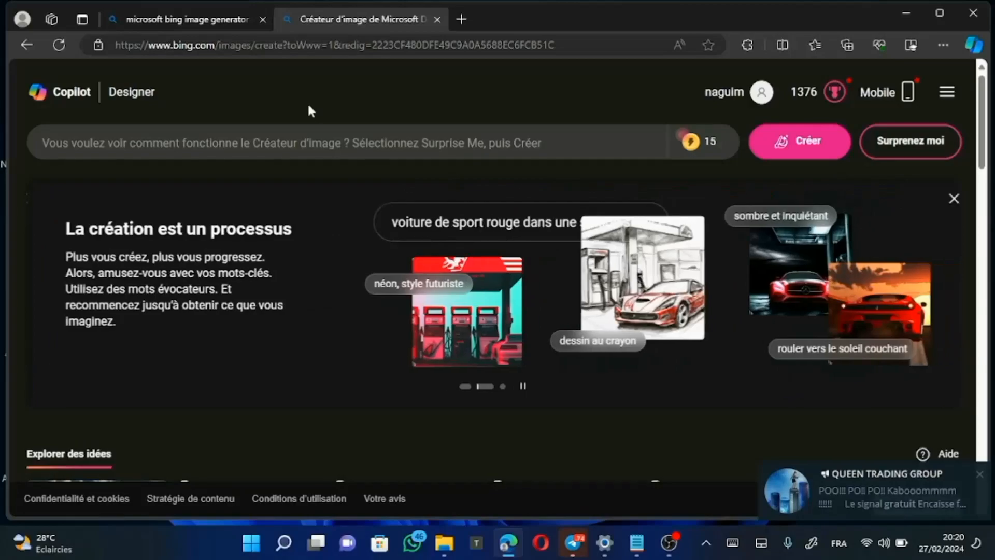
{"action": "scroll", "coordinate": [487, 312], "scroll_direction": "down", "scroll_amount": 3}
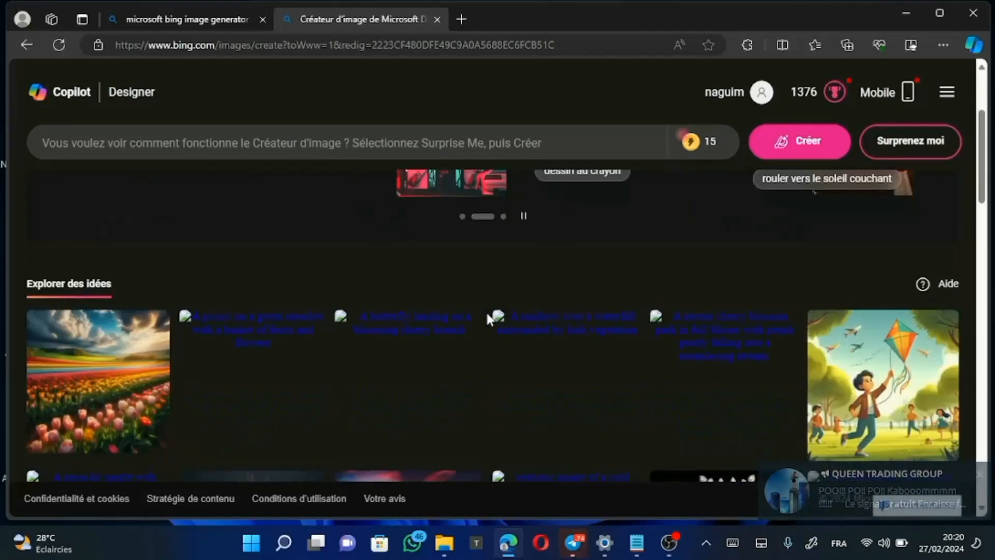
{"action": "scroll", "coordinate": [487, 318], "scroll_direction": "down", "scroll_amount": 4}
{"action": "scroll", "coordinate": [487, 313], "scroll_direction": "down", "scroll_amount": 3}
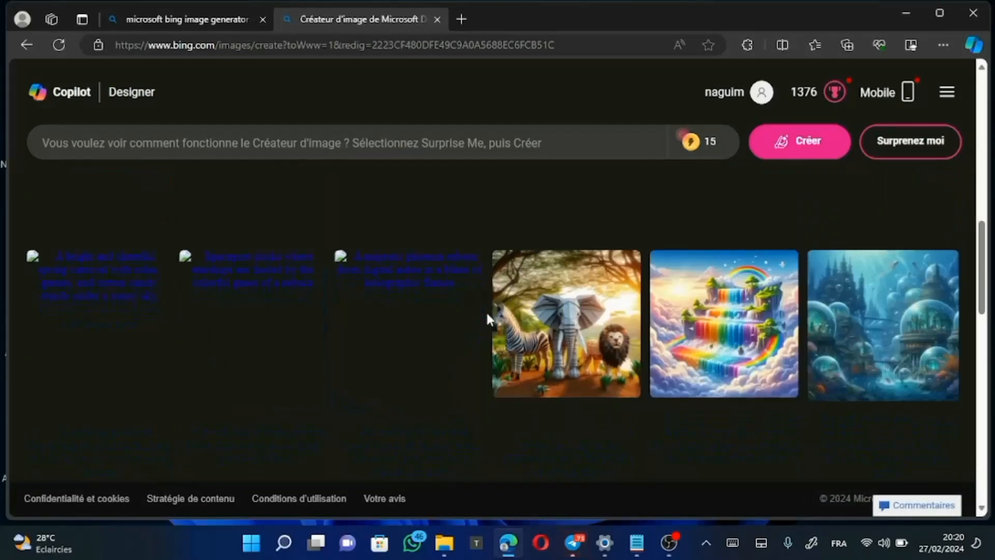
{"action": "scroll", "coordinate": [487, 314], "scroll_direction": "down", "scroll_amount": 4}
{"action": "scroll", "coordinate": [489, 318], "scroll_direction": "up", "scroll_amount": 3}
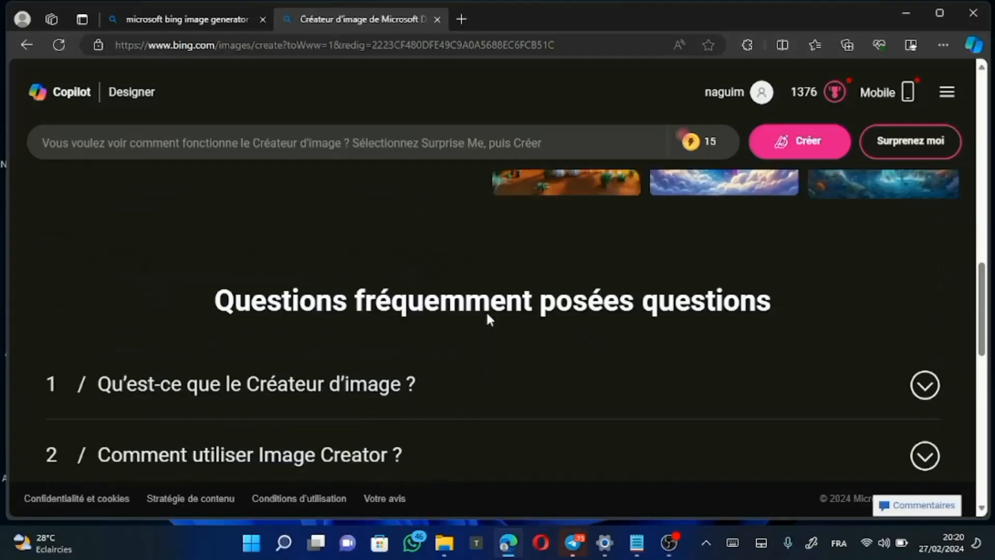
{"action": "scroll", "coordinate": [487, 314], "scroll_direction": "down", "scroll_amount": 3}
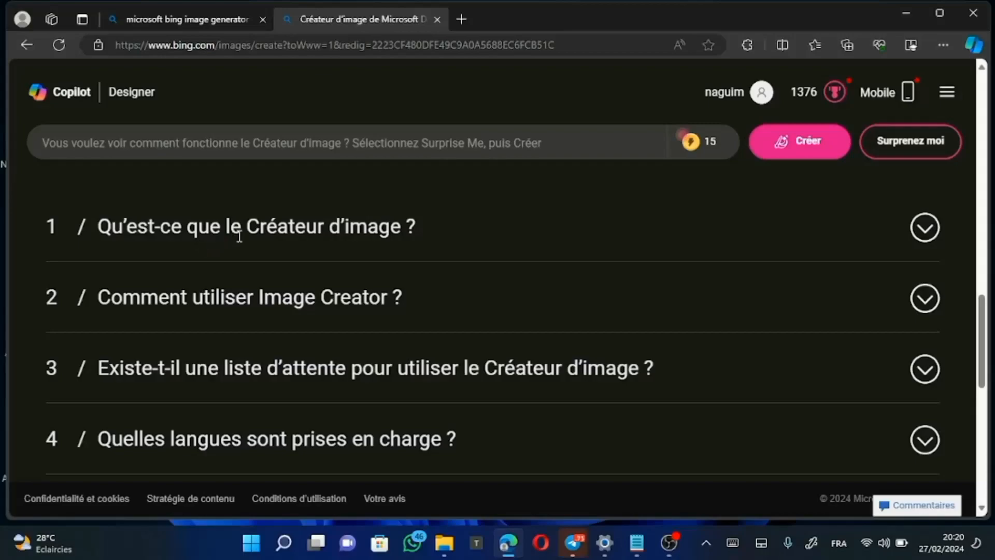
{"action": "scroll", "coordinate": [533, 258], "scroll_direction": "down", "scroll_amount": 1}
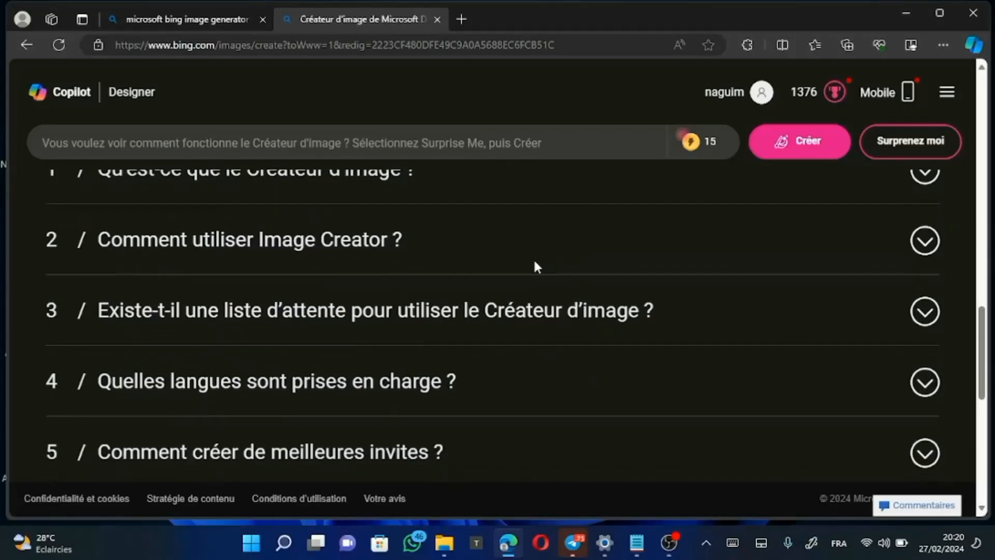
{"action": "scroll", "coordinate": [468, 334], "scroll_direction": "up", "scroll_amount": 10}
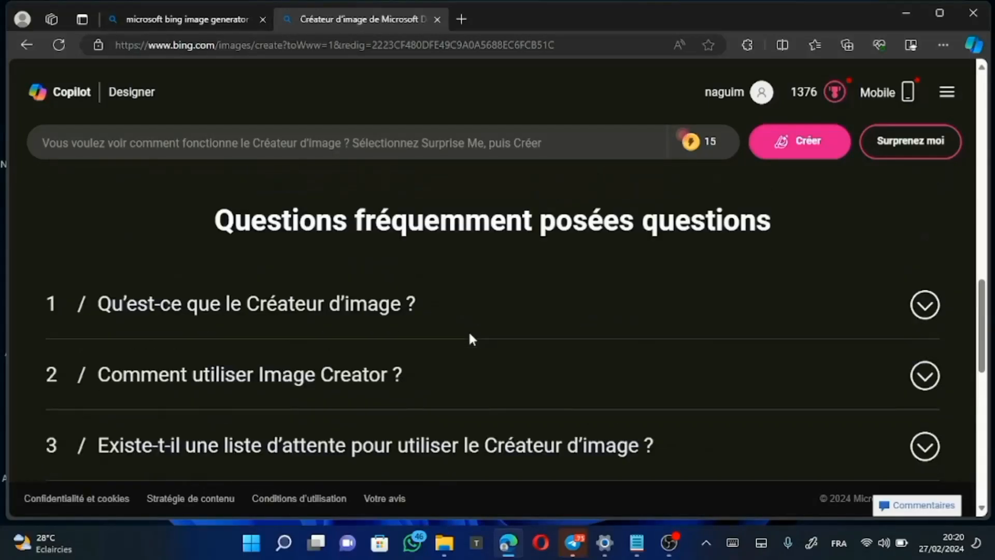
{"action": "scroll", "coordinate": [470, 333], "scroll_direction": "down", "scroll_amount": 7}
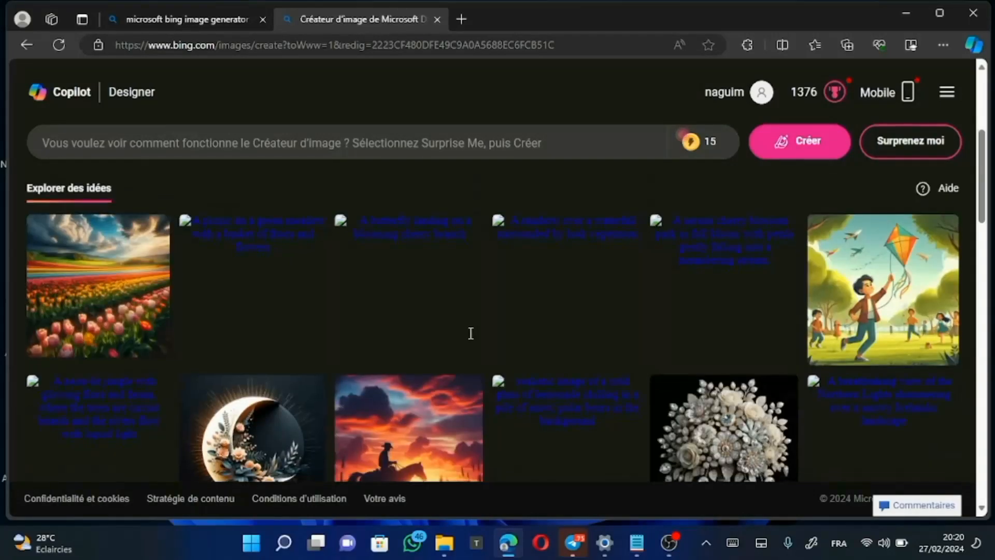
{"action": "scroll", "coordinate": [640, 316], "scroll_direction": "up", "scroll_amount": 5}
{"action": "scroll", "coordinate": [639, 317], "scroll_direction": "up", "scroll_amount": 2}
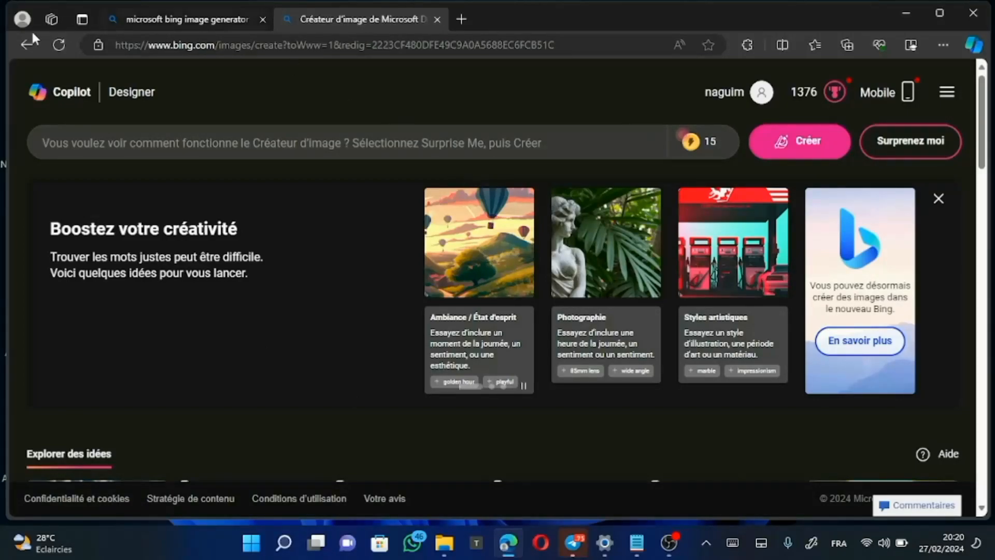
{"action": "left_click", "coordinate": [94, 133]}
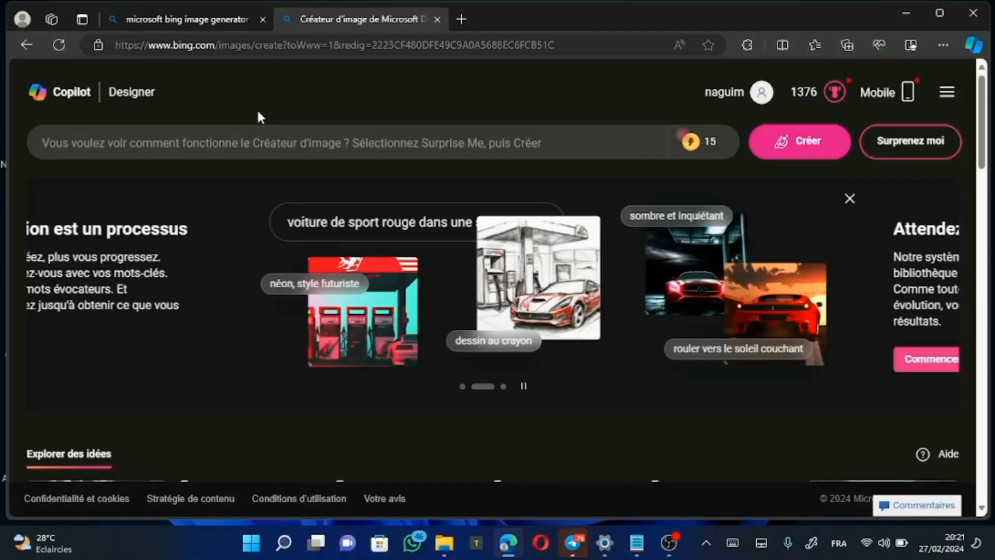
{"action": "mouse_move", "coordinate": [720, 150]}
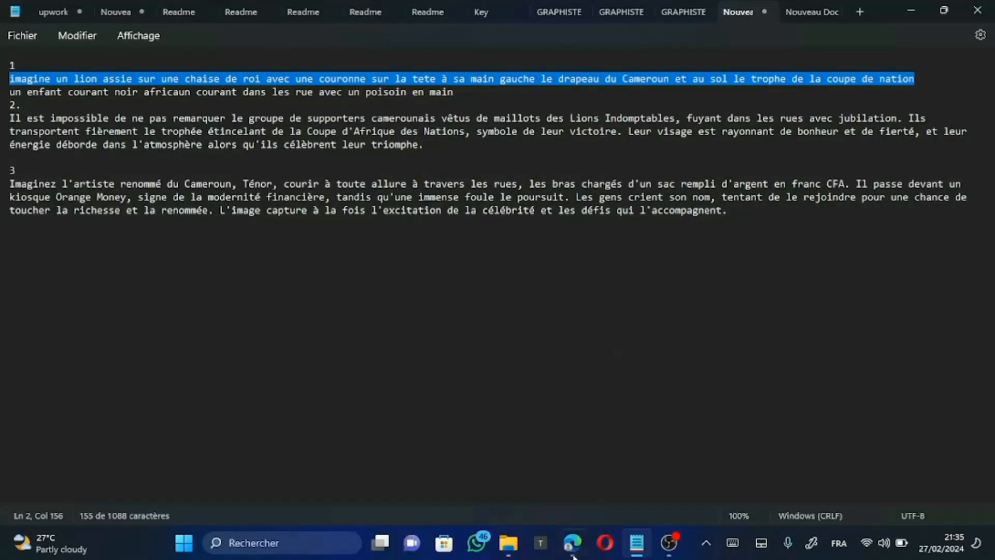
Step: Switch from the prompt notes to Image Creator in Edge and examine the four generated images of the crowned lion
{"action": "mouse_move", "coordinate": [572, 543]}
{"action": "left_click", "coordinate": [587, 475]}
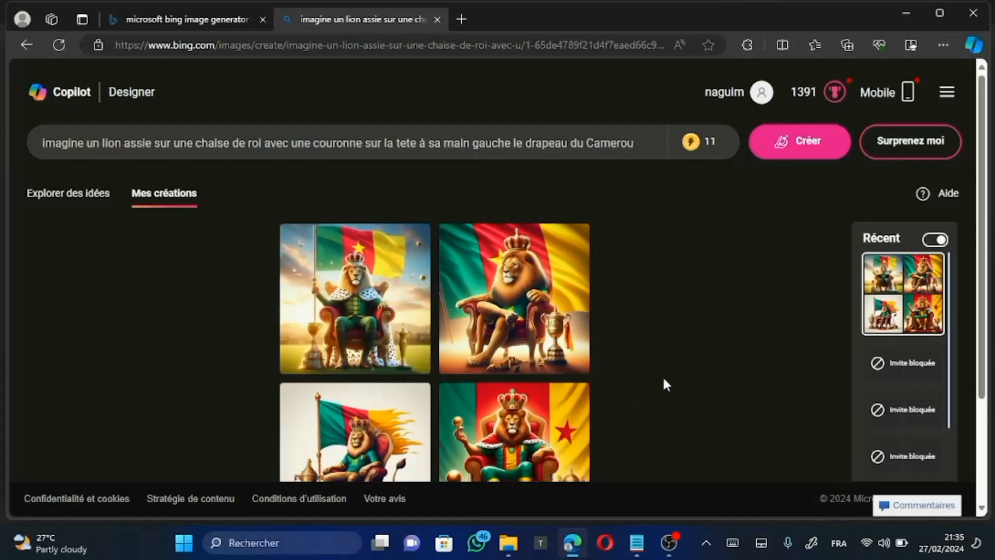
{"action": "scroll", "coordinate": [685, 401], "scroll_direction": "down", "scroll_amount": 1}
{"action": "scroll", "coordinate": [683, 398], "scroll_direction": "down", "scroll_amount": 2}
{"action": "scroll", "coordinate": [668, 302], "scroll_direction": "up", "scroll_amount": 2}
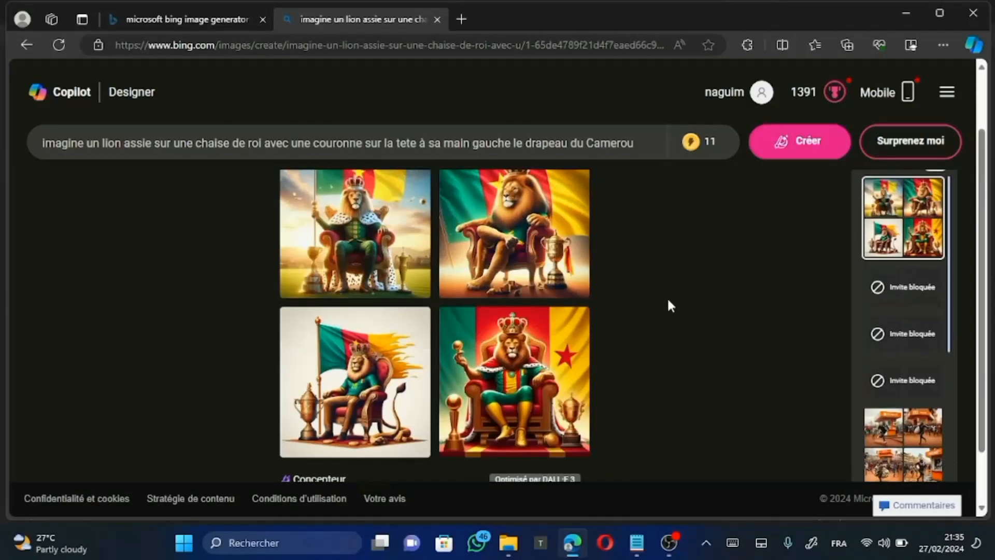
{"action": "scroll", "coordinate": [668, 300], "scroll_direction": "up", "scroll_amount": 1}
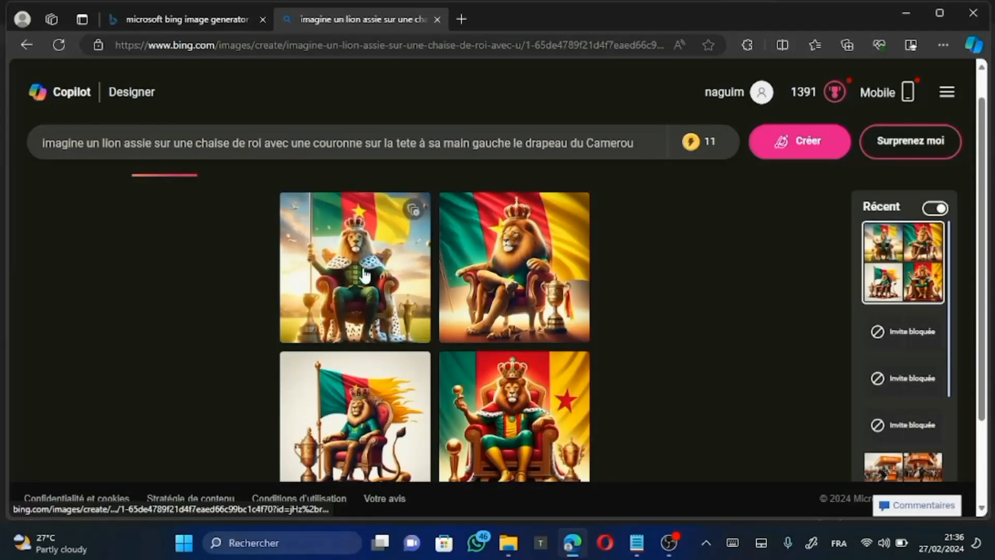
{"action": "scroll", "coordinate": [732, 369], "scroll_direction": "down", "scroll_amount": 2}
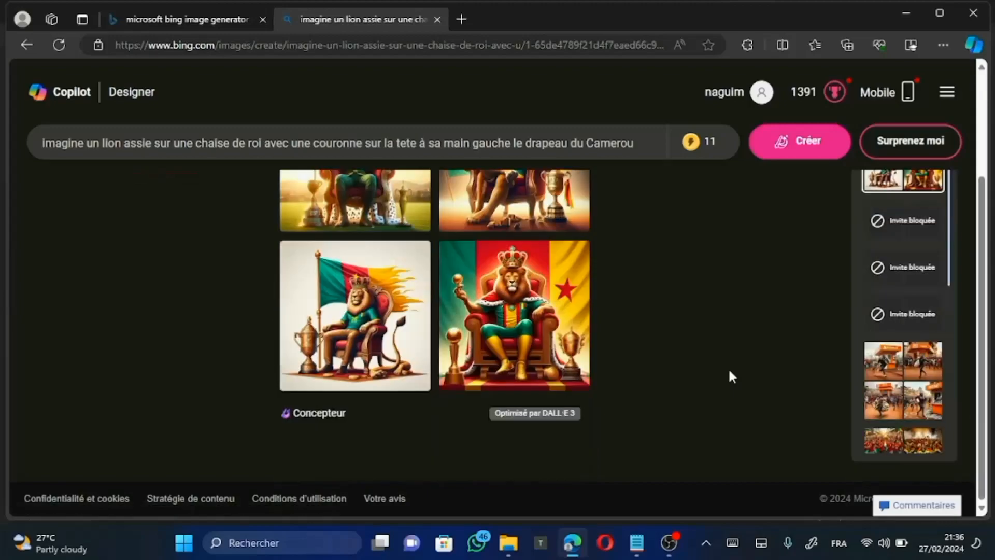
{"action": "scroll", "coordinate": [730, 371], "scroll_direction": "up", "scroll_amount": 1}
{"action": "scroll", "coordinate": [730, 375], "scroll_direction": "up", "scroll_amount": 2}
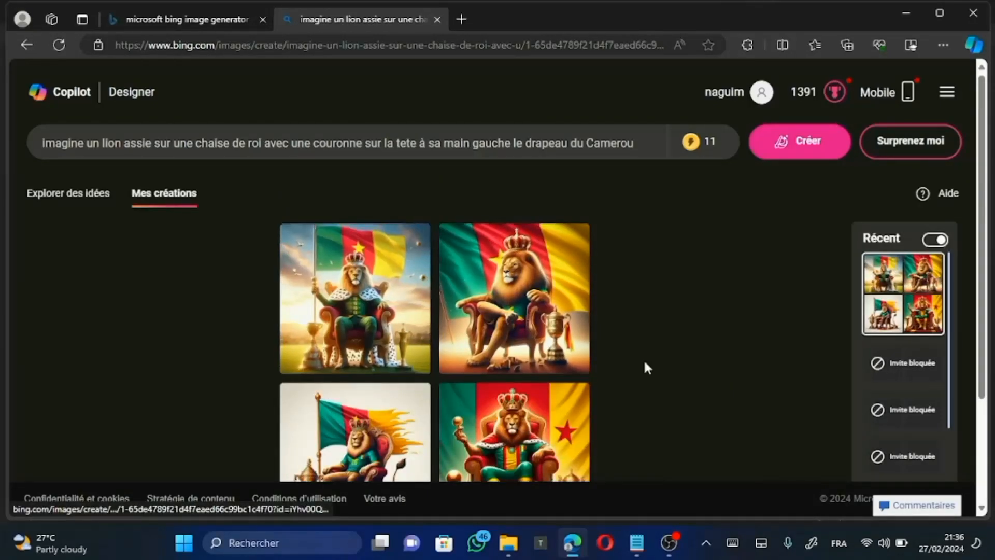
{"action": "scroll", "coordinate": [645, 367], "scroll_direction": "down", "scroll_amount": 1}
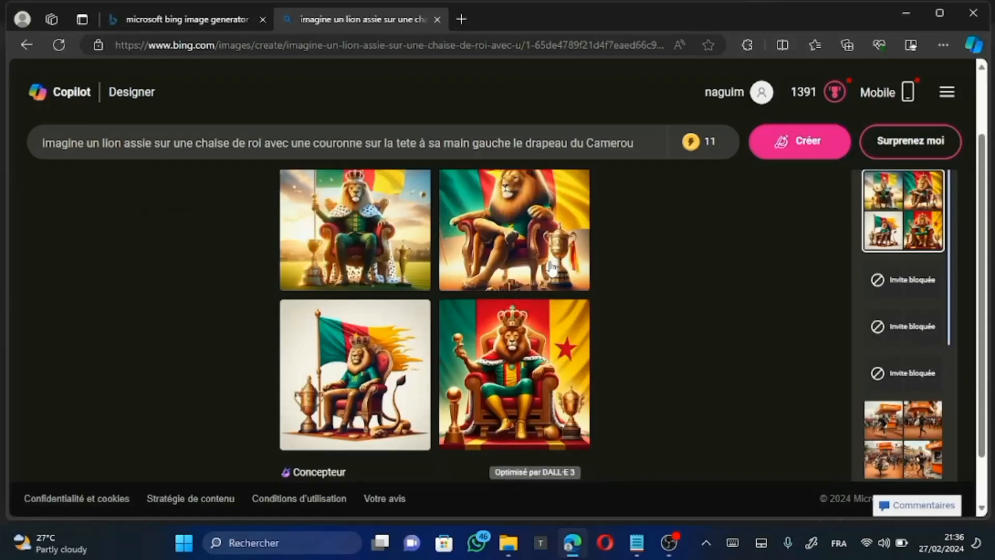
{"action": "scroll", "coordinate": [476, 167], "scroll_direction": "up", "scroll_amount": 1}
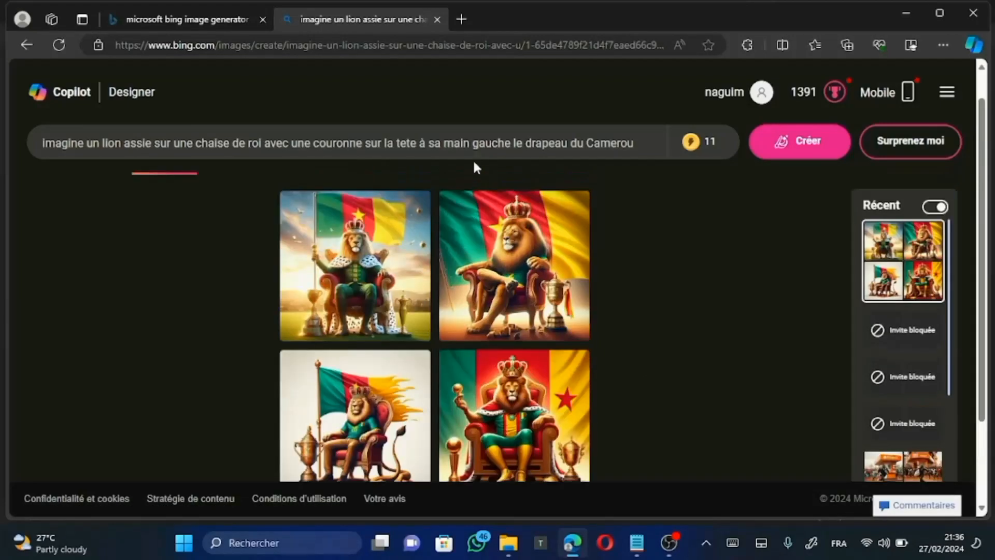
Step: Save all four generated lion images to Collections
{"action": "left_click", "coordinate": [414, 210]}
{"action": "mouse_move", "coordinate": [412, 385]}
{"action": "left_click", "coordinate": [414, 371]}
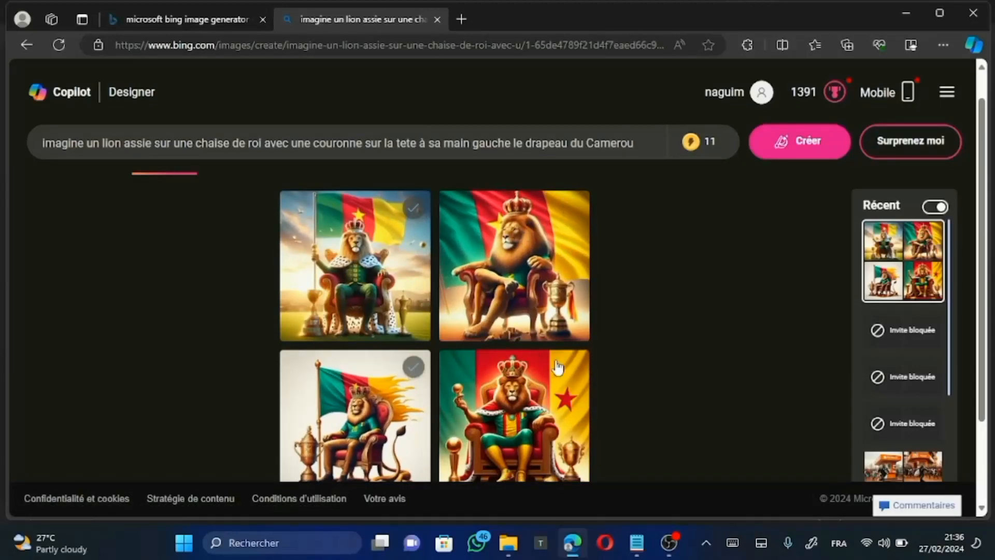
{"action": "left_click", "coordinate": [572, 369]}
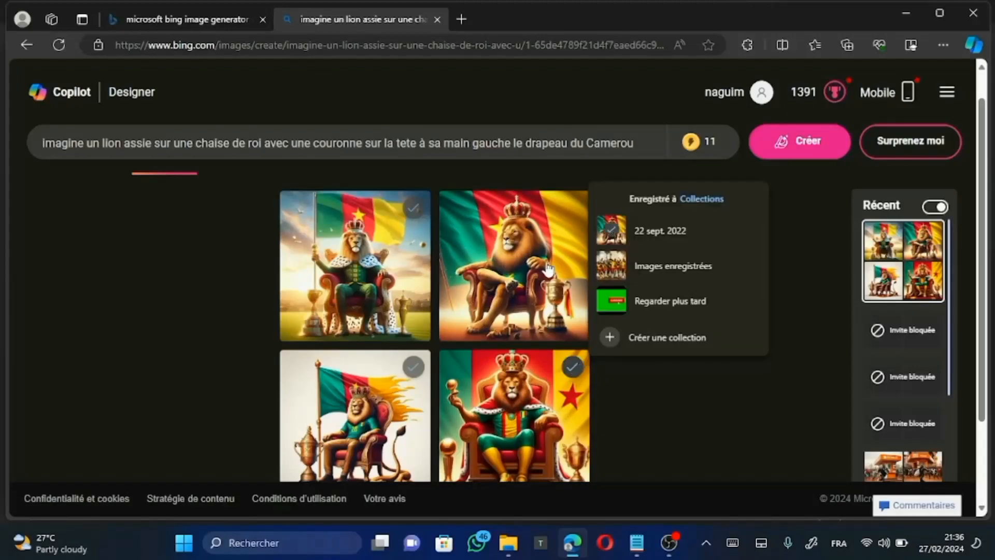
{"action": "left_click", "coordinate": [574, 210]}
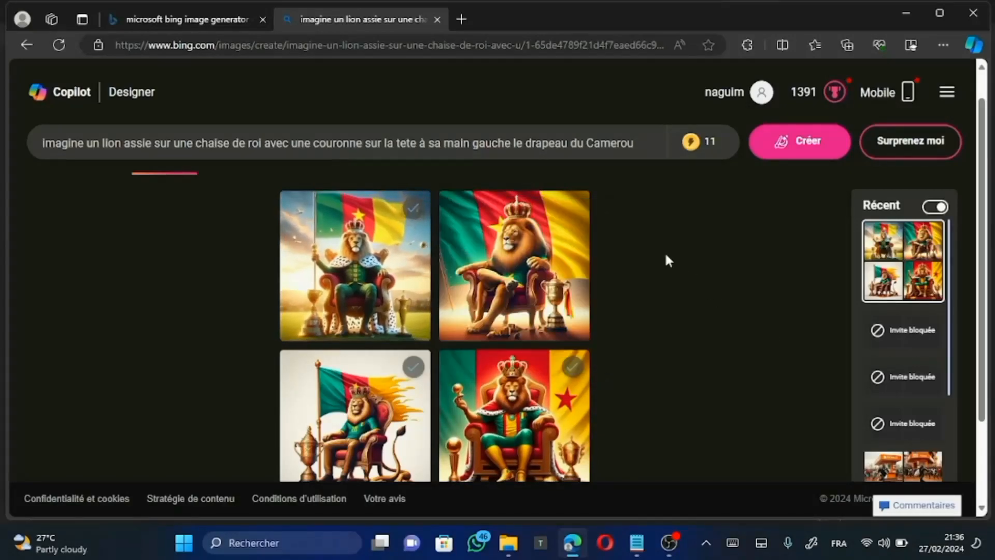
{"action": "left_click", "coordinate": [574, 208]}
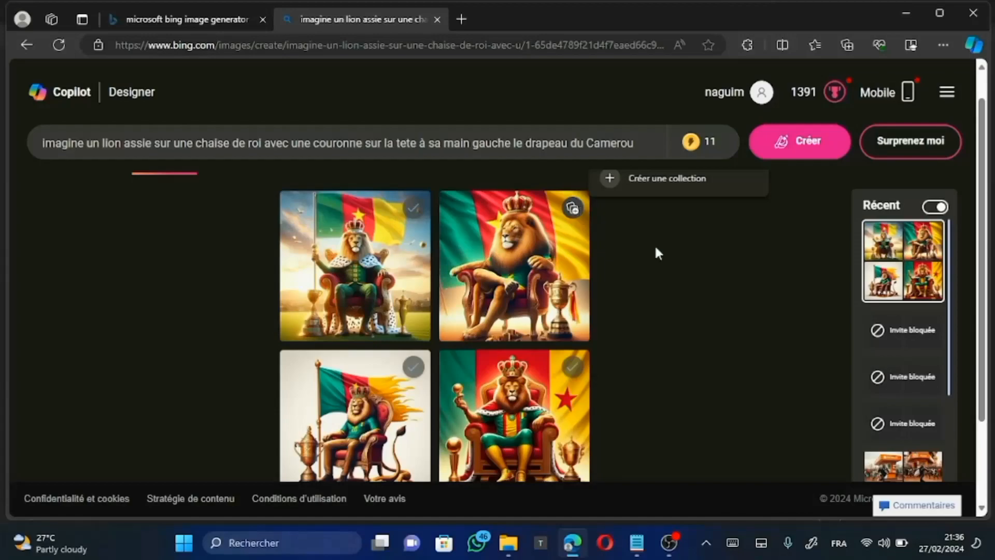
Step: Review the lion images and the recent creations listed beside them
{"action": "scroll", "coordinate": [839, 384], "scroll_direction": "down", "scroll_amount": 2}
{"action": "scroll", "coordinate": [912, 415], "scroll_direction": "down", "scroll_amount": 5}
{"action": "scroll", "coordinate": [922, 430], "scroll_direction": "down", "scroll_amount": 3}
{"action": "scroll", "coordinate": [921, 430], "scroll_direction": "up", "scroll_amount": 4}
{"action": "scroll", "coordinate": [922, 430], "scroll_direction": "down", "scroll_amount": 1}
{"action": "scroll", "coordinate": [922, 432], "scroll_direction": "up", "scroll_amount": 4}
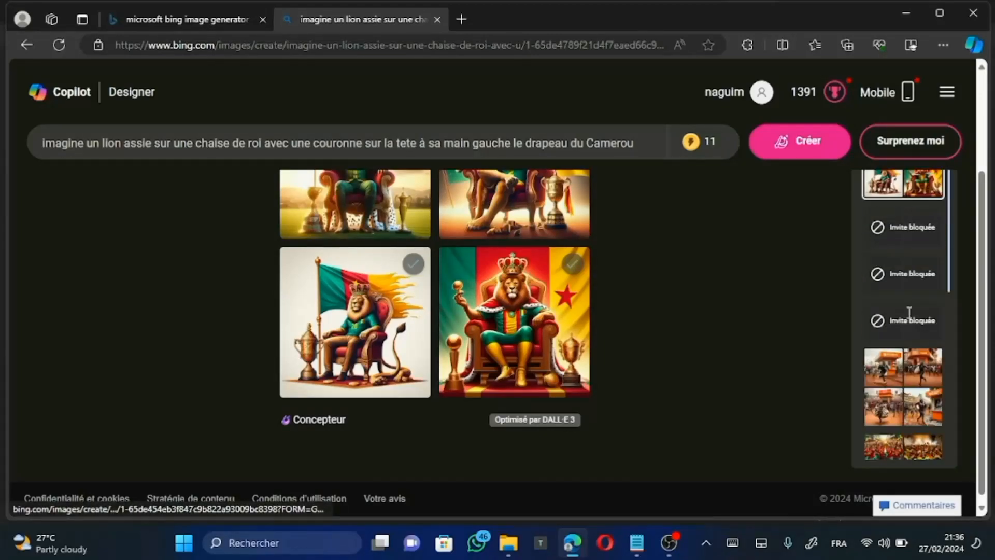
{"action": "scroll", "coordinate": [902, 232], "scroll_direction": "up", "scroll_amount": 3}
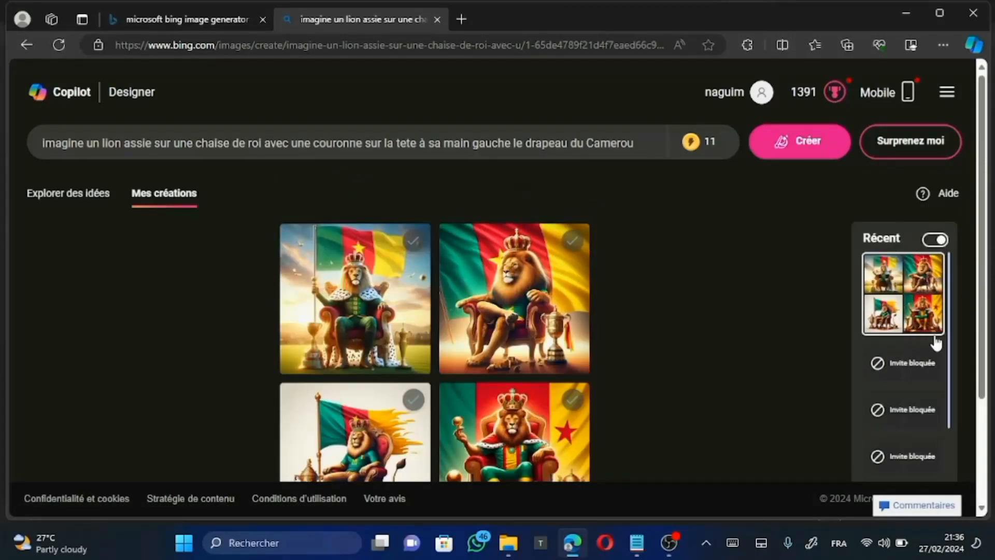
{"action": "left_click", "coordinate": [573, 240]}
{"action": "scroll", "coordinate": [386, 346], "scroll_direction": "down", "scroll_amount": 3}
{"action": "scroll", "coordinate": [386, 346], "scroll_direction": "up", "scroll_amount": 1}
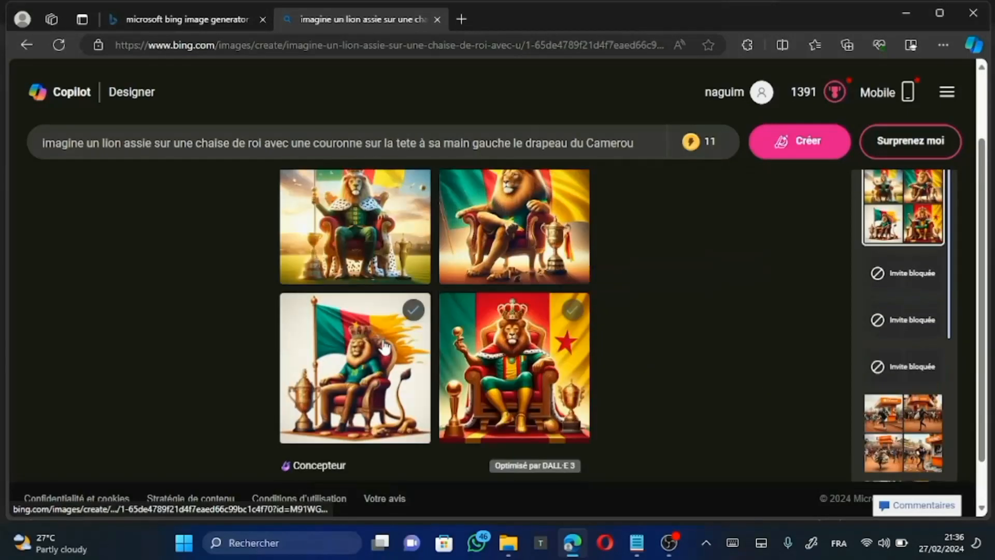
{"action": "scroll", "coordinate": [383, 347], "scroll_direction": "up", "scroll_amount": 1}
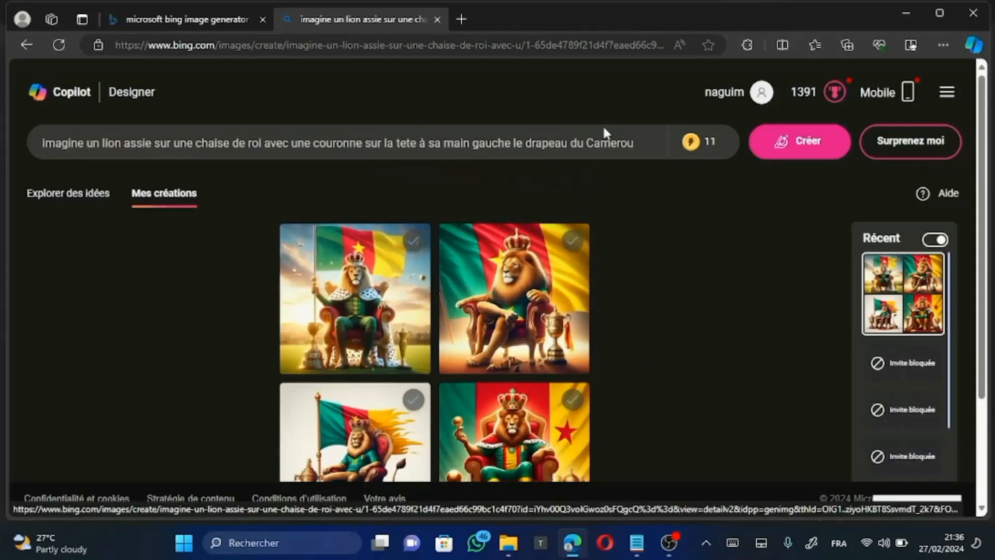
Step: Save the image of the lion with crossed legs in front of the large flag to the Bureau folder as a JPEG
{"action": "right_click", "coordinate": [505, 287]}
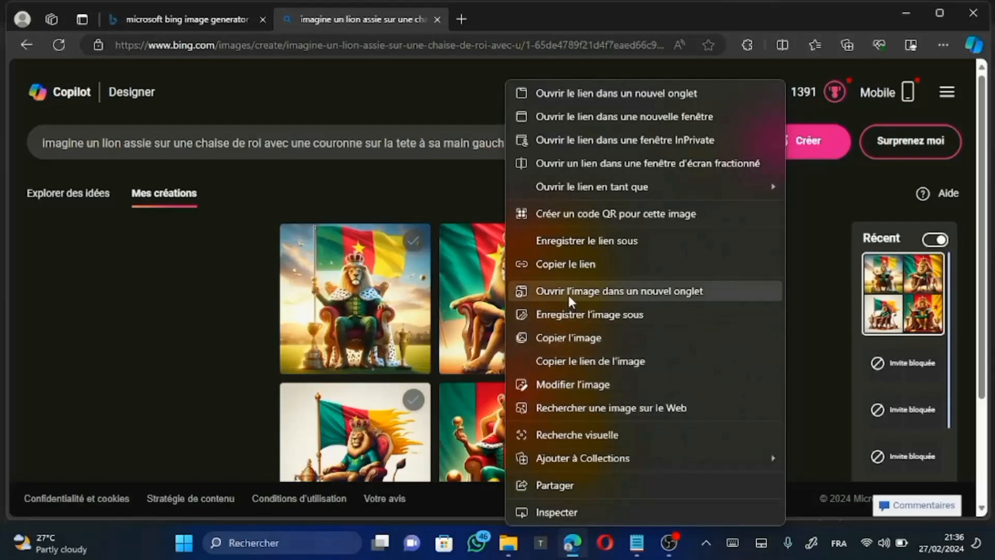
{"action": "left_click", "coordinate": [601, 315]}
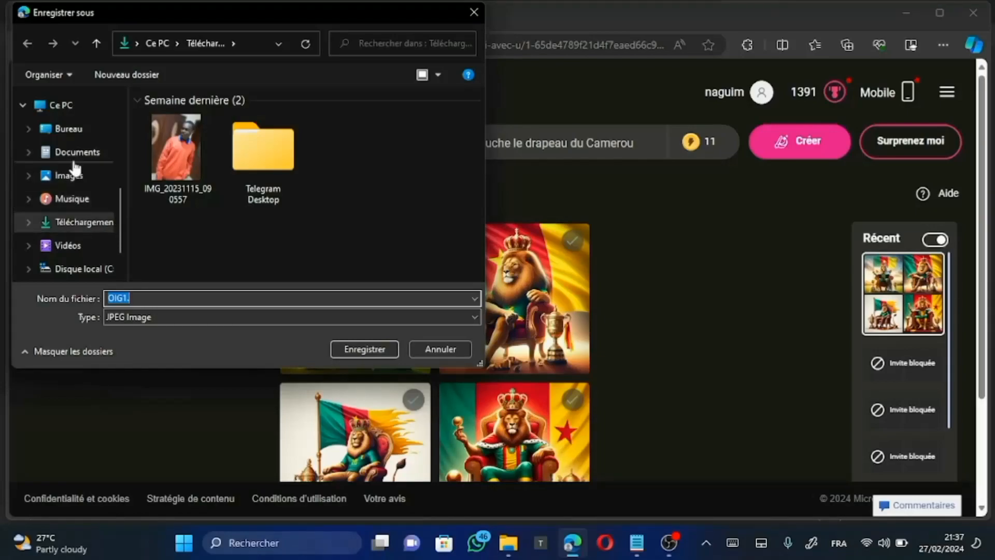
{"action": "left_click", "coordinate": [69, 134]}
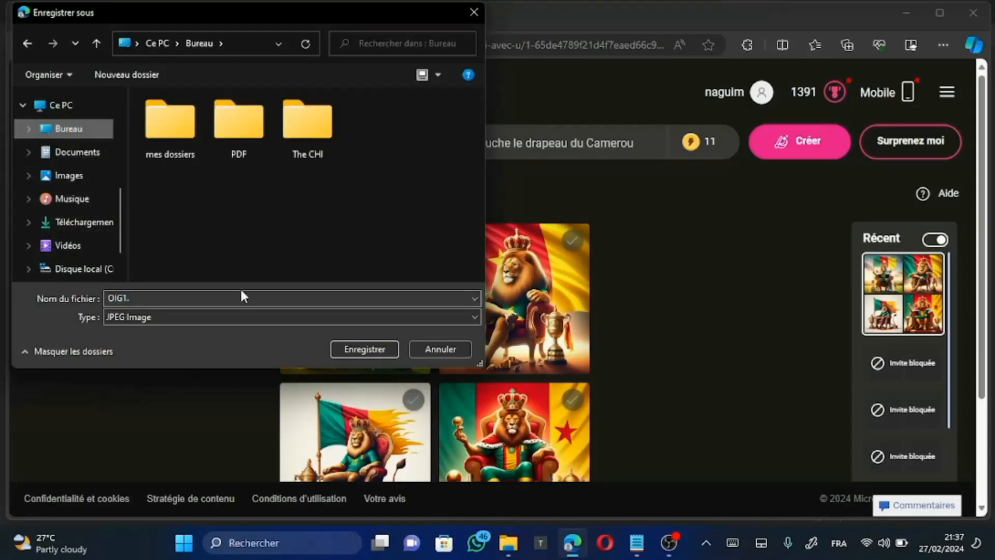
{"action": "left_click", "coordinate": [344, 348]}
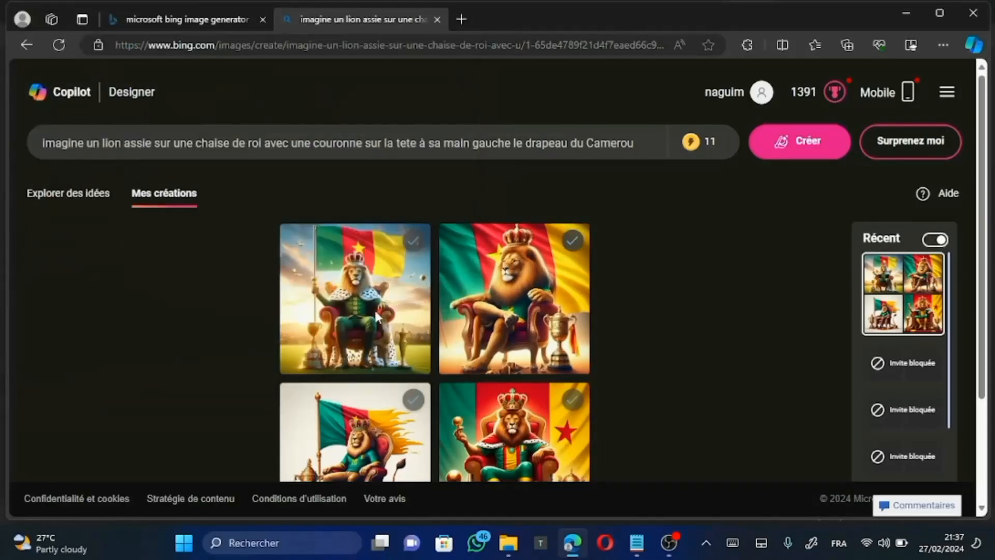
Step: Save the image of the lion in the spotted fur cape holding the flag to the Bureau folder as a JPEG
{"action": "right_click", "coordinate": [371, 300]}
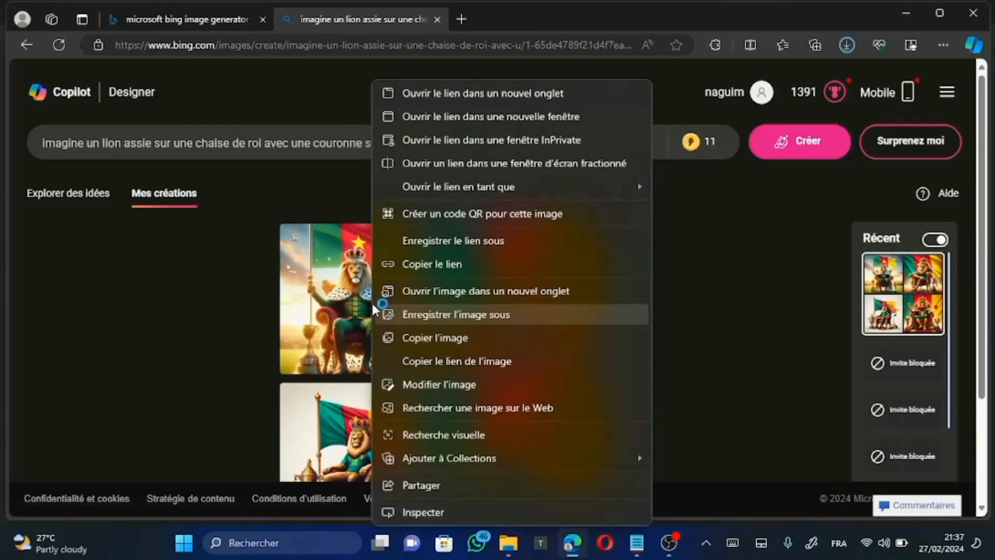
{"action": "left_click", "coordinate": [454, 319]}
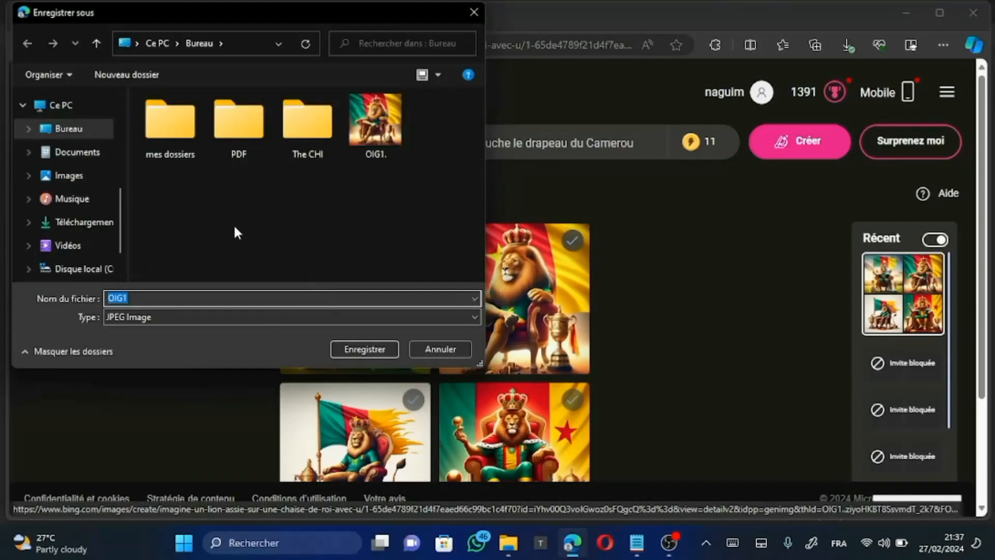
{"action": "left_click", "coordinate": [364, 348]}
{"action": "scroll", "coordinate": [579, 446], "scroll_direction": "down", "scroll_amount": 3}
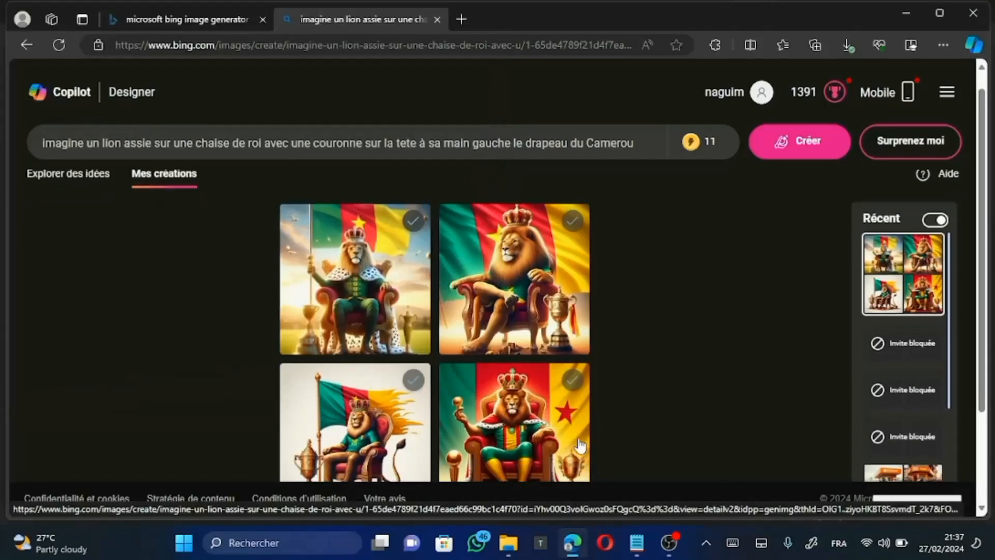
Step: Save the image of the lion in the red cape with two trophies beside its throne to the Bureau folder as a JPEG
{"action": "right_click", "coordinate": [527, 317]}
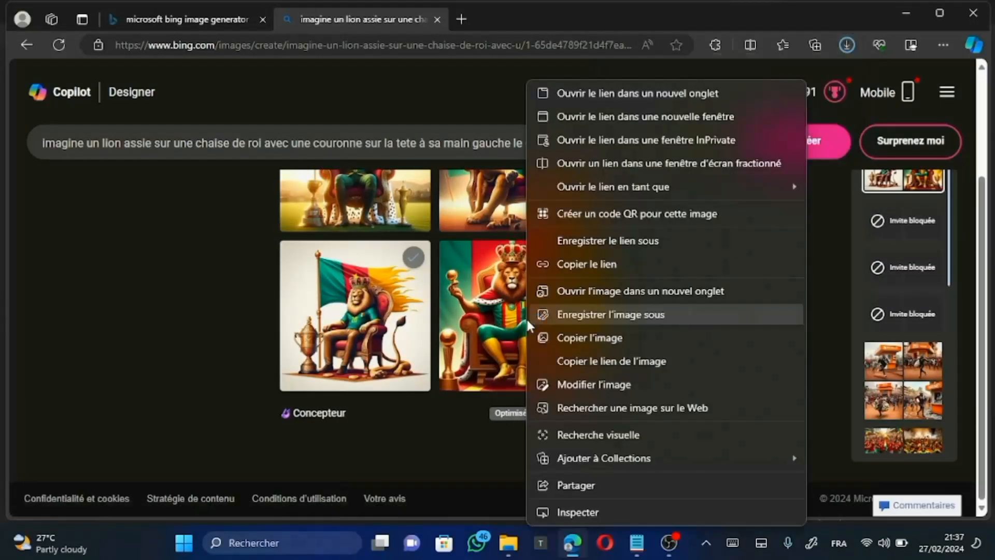
{"action": "left_click", "coordinate": [619, 322]}
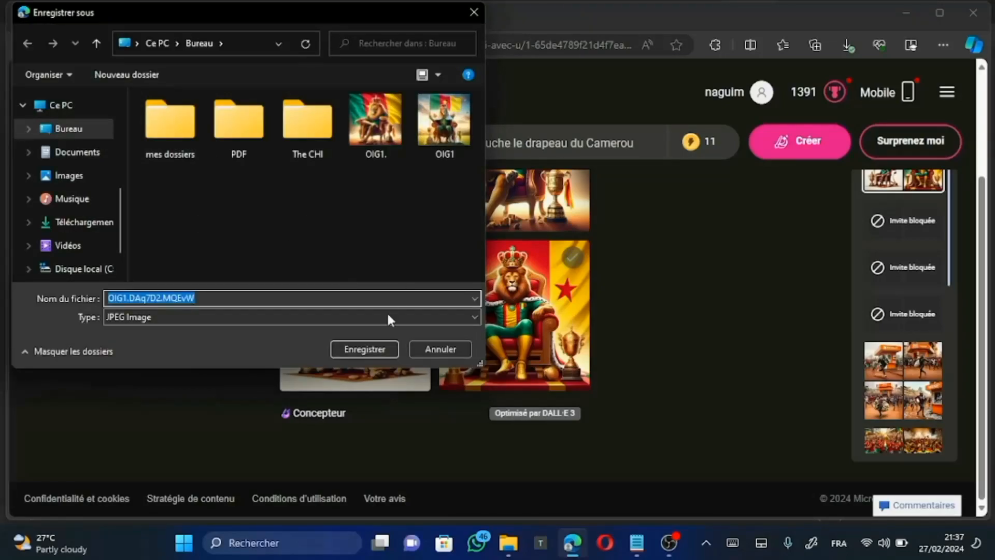
{"action": "left_click", "coordinate": [365, 349]}
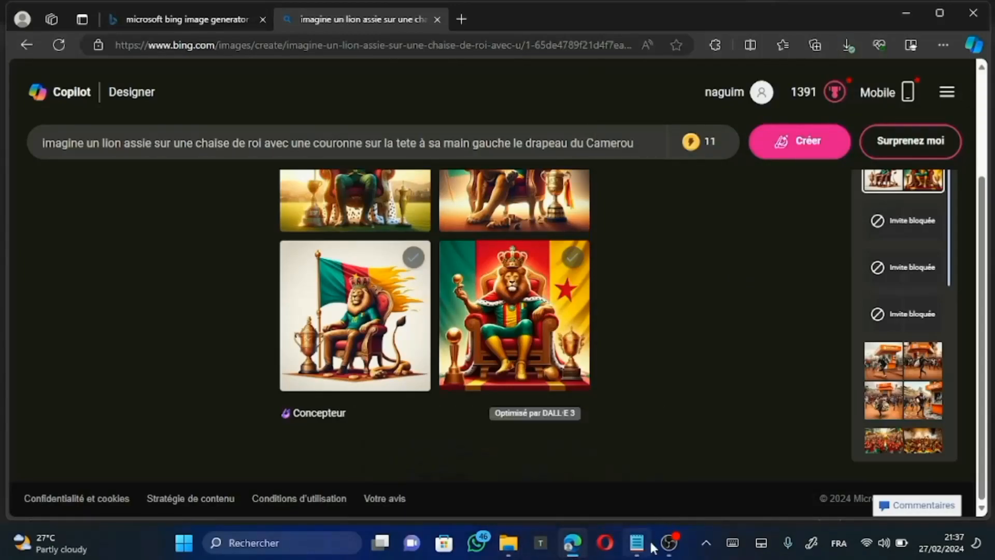
Step: Switch to Notepad and copy the prompt line "un enfant courant noir africaun courant dans les rue avec un poisoin en main"
{"action": "mouse_move", "coordinate": [635, 546]}
{"action": "left_click", "coordinate": [630, 497]}
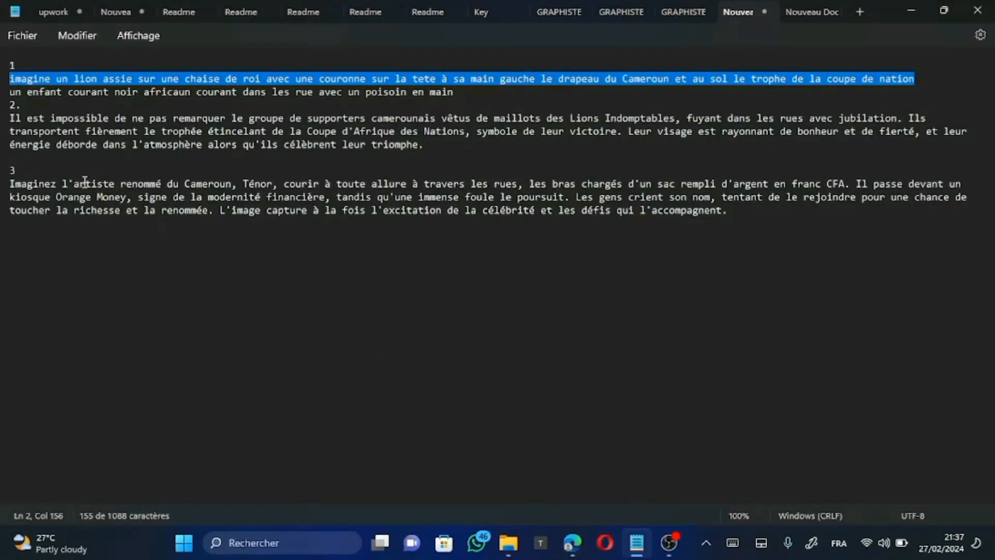
{"action": "triple_click", "coordinate": [6, 94]}
{"action": "key", "text": "ctrl+c"}
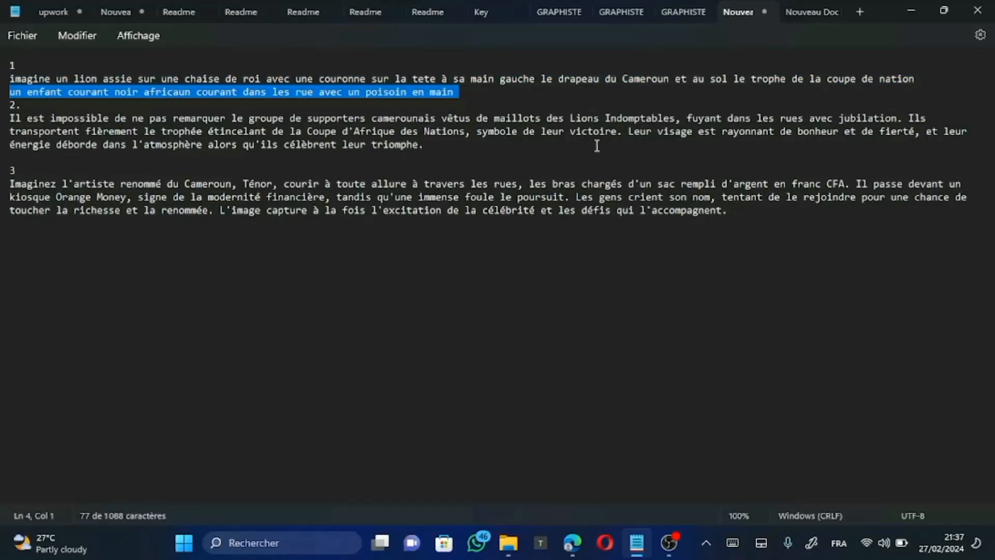
Step: Return to Image Creator in Edge, replace the lion prompt with the copied running-child prompt, and generate images
{"action": "mouse_move", "coordinate": [572, 544]}
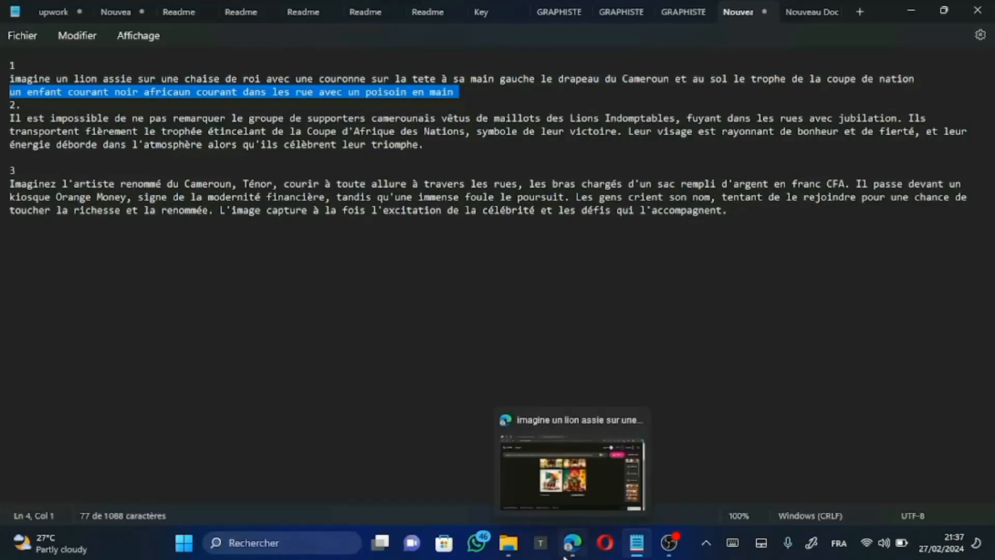
{"action": "left_click", "coordinate": [584, 487]}
{"action": "left_click", "coordinate": [645, 144]}
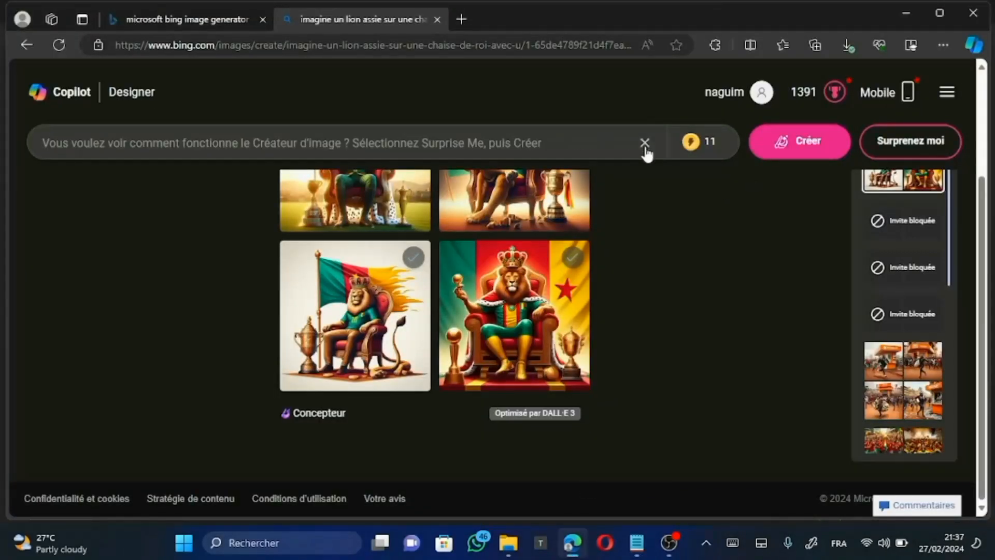
{"action": "left_click", "coordinate": [538, 140]}
{"action": "key", "text": "ctrl+v"}
{"action": "left_click", "coordinate": [795, 156]}
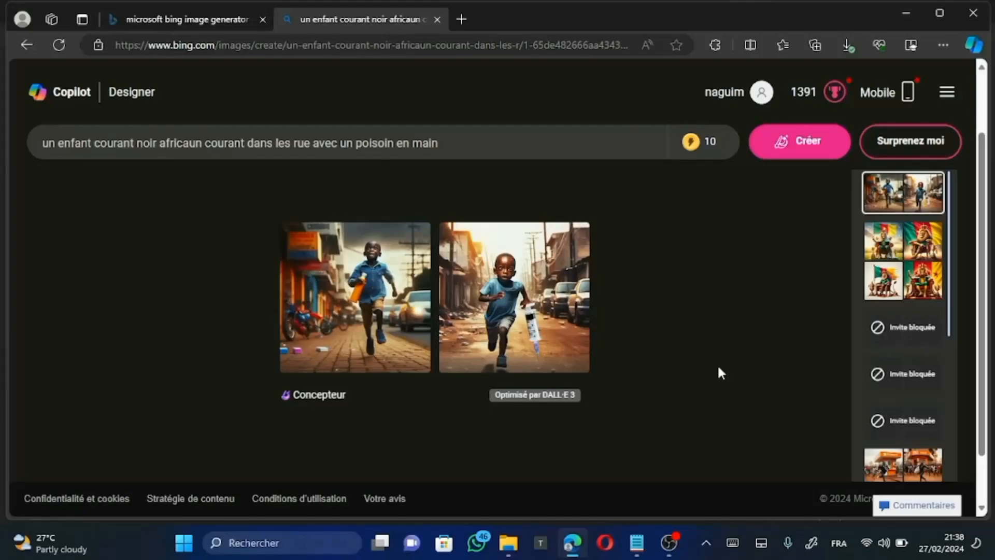
Step: Review the two running-child images and save both to Collections
{"action": "scroll", "coordinate": [718, 367], "scroll_direction": "down", "scroll_amount": 2}
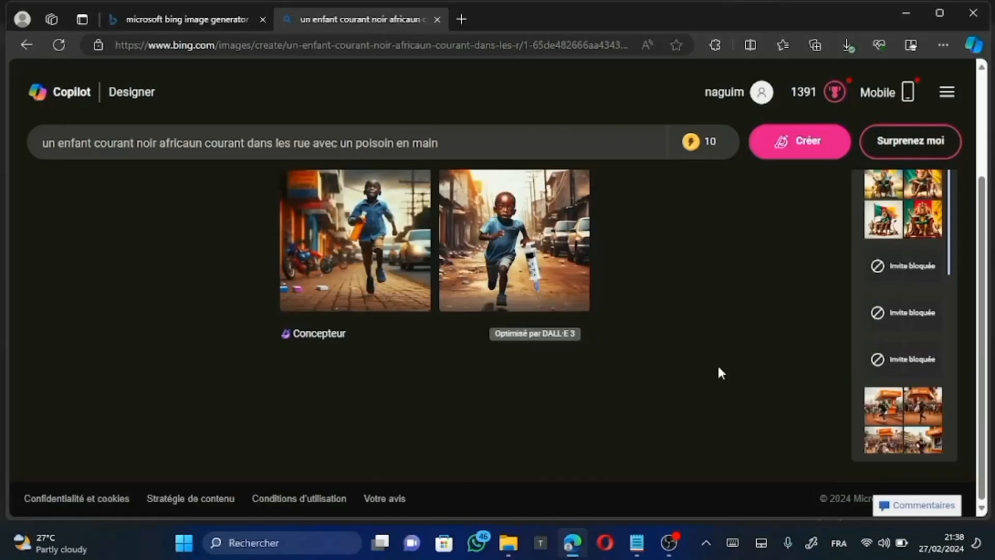
{"action": "scroll", "coordinate": [718, 368], "scroll_direction": "up", "scroll_amount": 2}
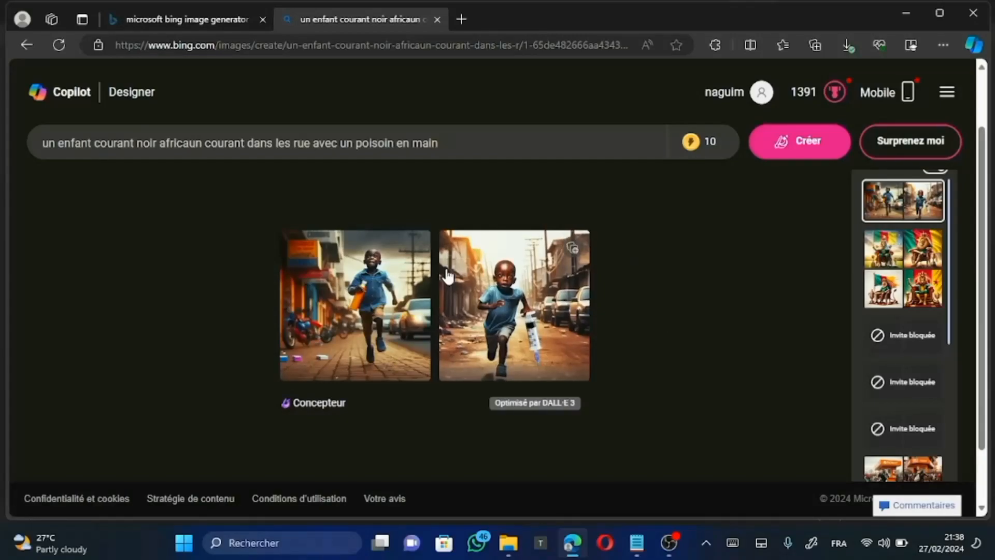
{"action": "left_click", "coordinate": [571, 249]}
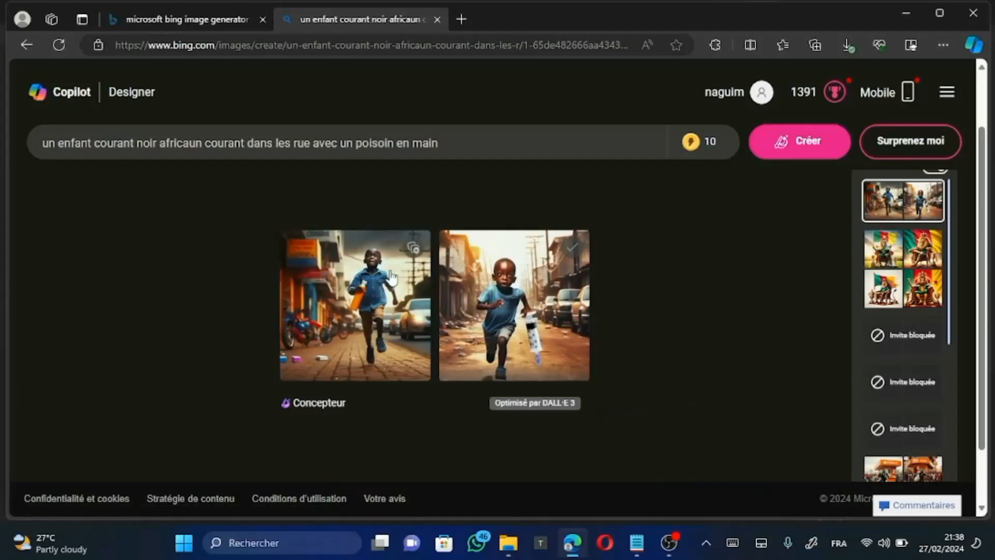
{"action": "left_click", "coordinate": [413, 251]}
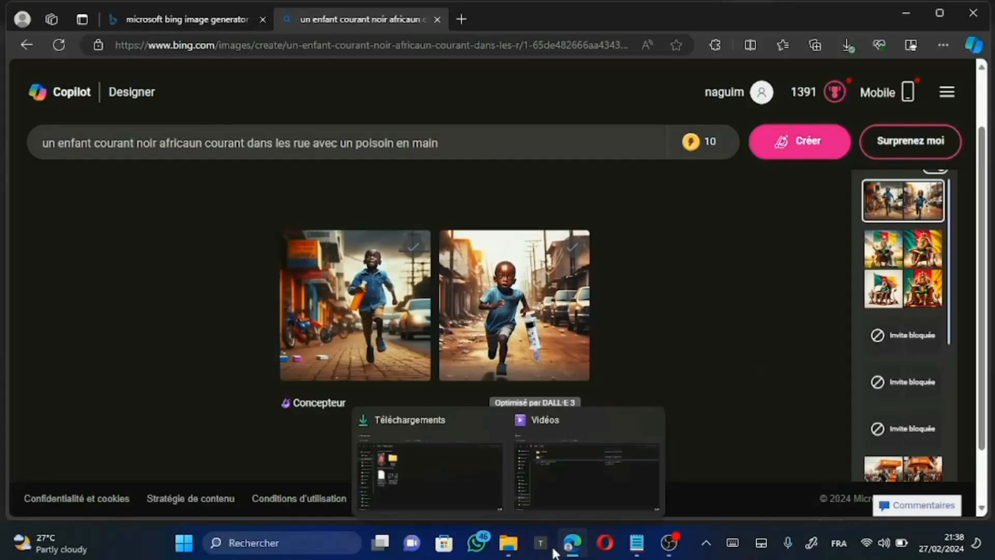
Step: Switch to Notepad and copy the prompt under number 2 about Cameroonian supporters celebrating with the Africa Cup trophy
{"action": "mouse_move", "coordinate": [510, 552]}
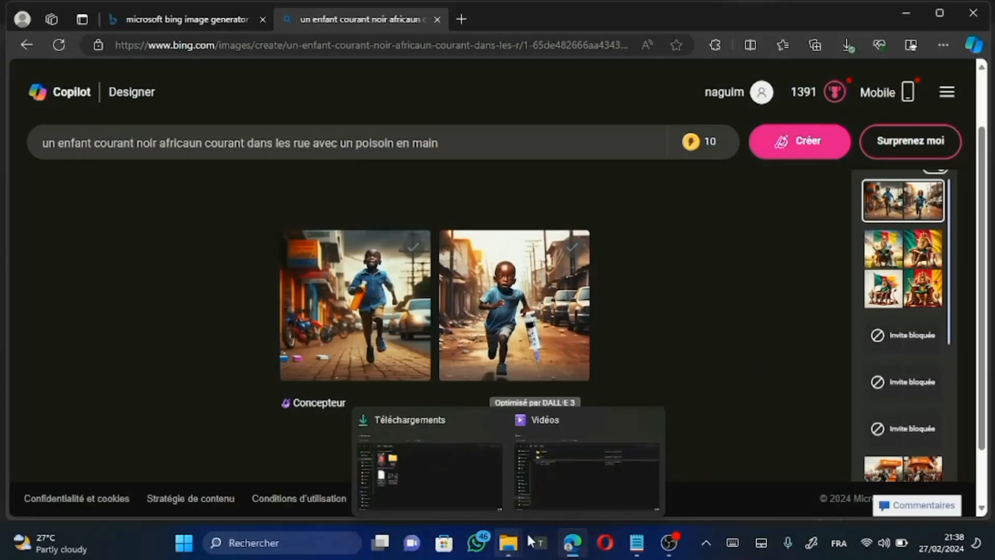
{"action": "left_click", "coordinate": [639, 490]}
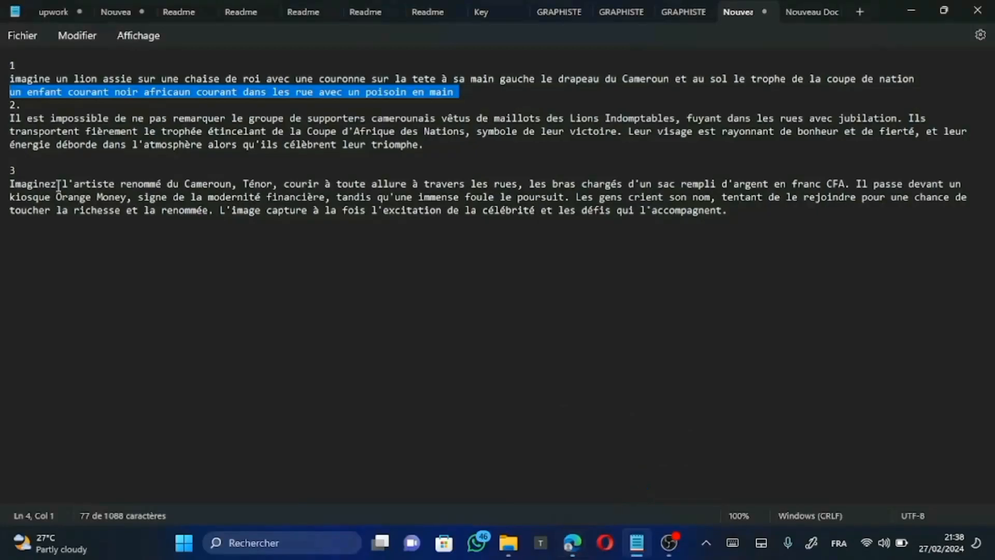
{"action": "left_click_drag", "start_coordinate": [11, 119], "coordinate": [355, 176]}
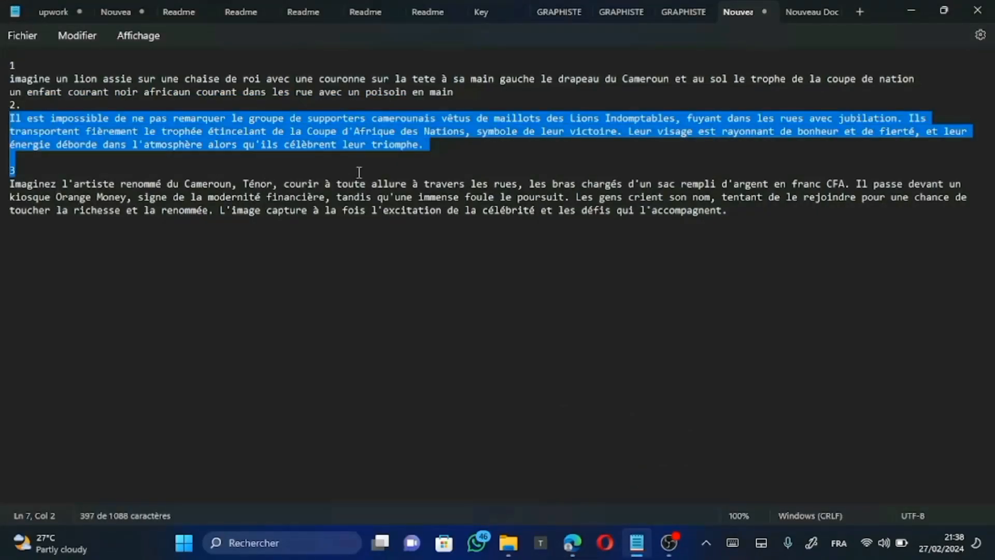
Step: Back in Edge, replace the prompt with the copied supporters text, remove the trailing "3", and generate images
{"action": "mouse_move", "coordinate": [575, 539]}
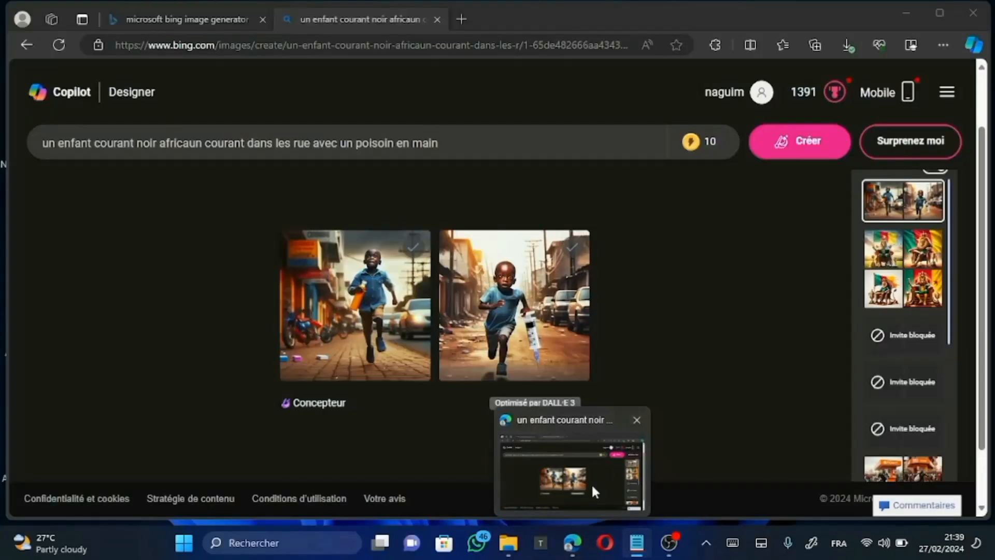
{"action": "left_click", "coordinate": [592, 483]}
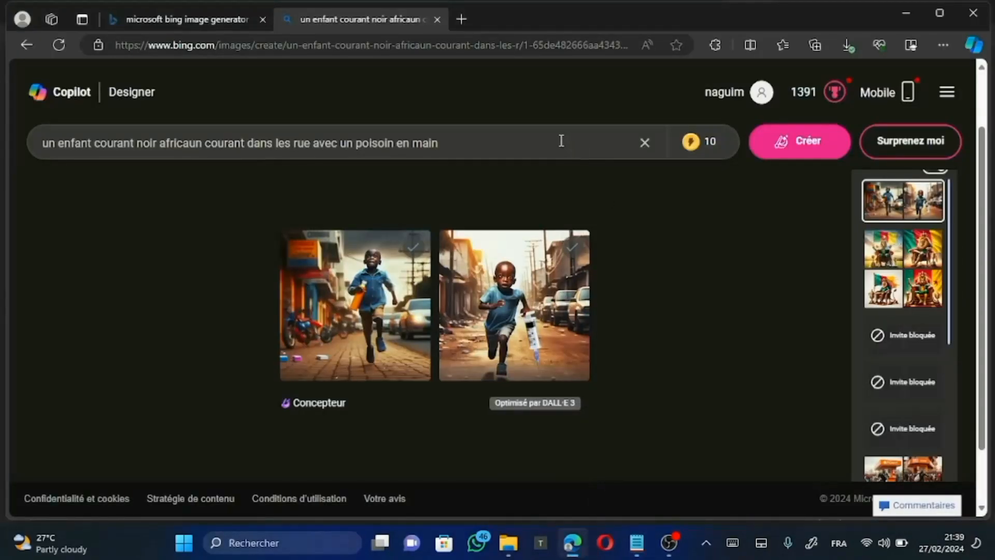
{"action": "left_click", "coordinate": [643, 142]}
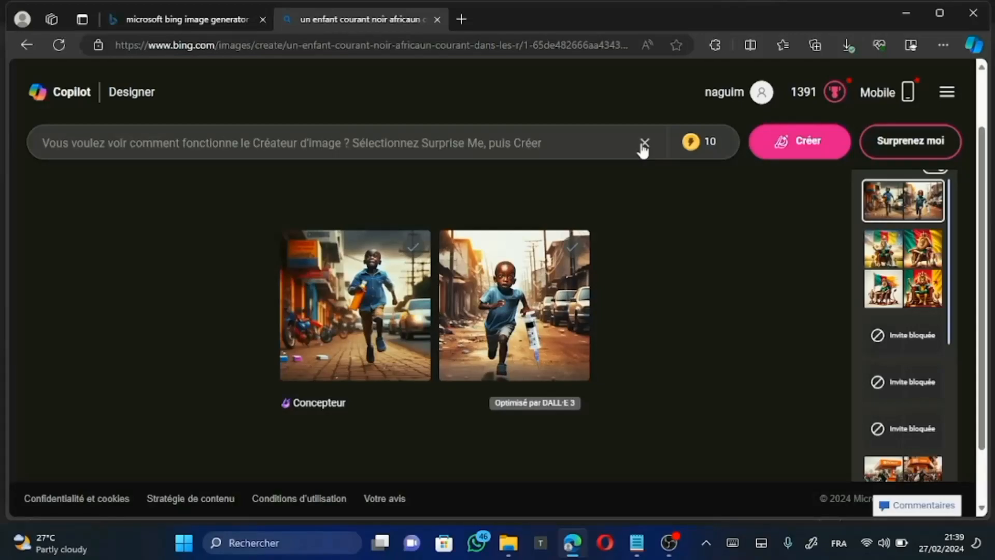
{"action": "left_click", "coordinate": [590, 145]}
{"action": "key", "text": "ctrl+v"}
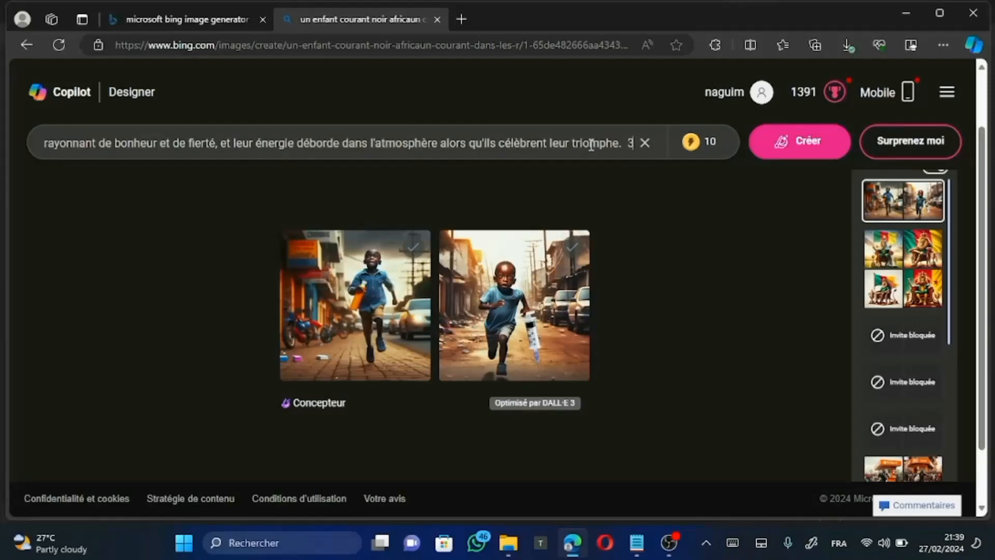
{"action": "key", "text": "BackSpace"}
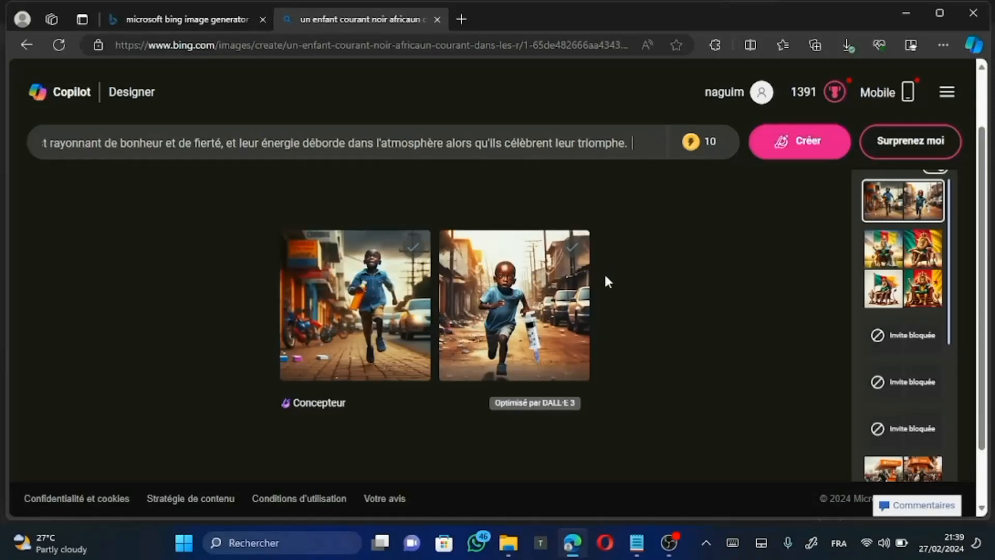
{"action": "left_click", "coordinate": [783, 146]}
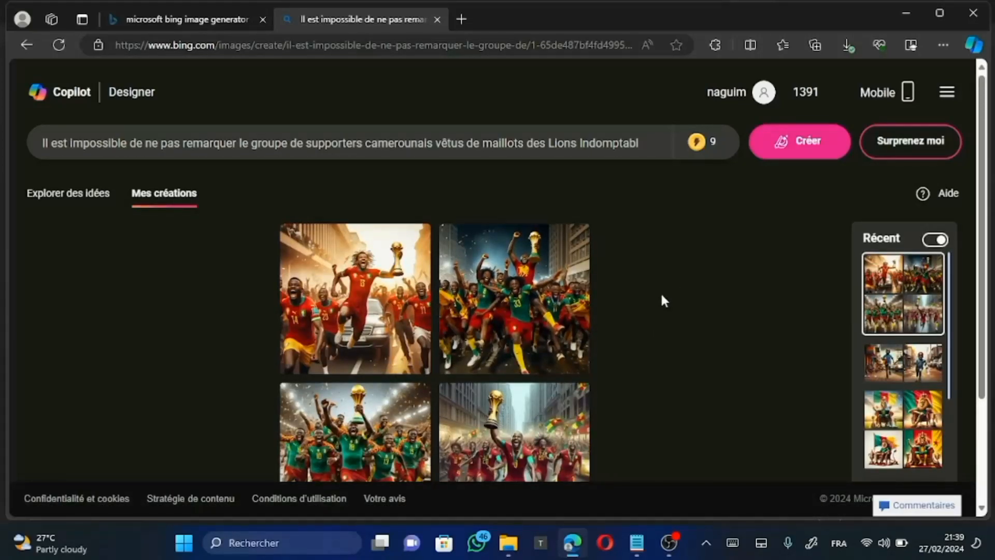
Step: Save the image of the dense supporter crowd with one fan in red raising the trophy above it to the Bureau folder as a JPEG
{"action": "scroll", "coordinate": [662, 295], "scroll_direction": "down", "scroll_amount": 1}
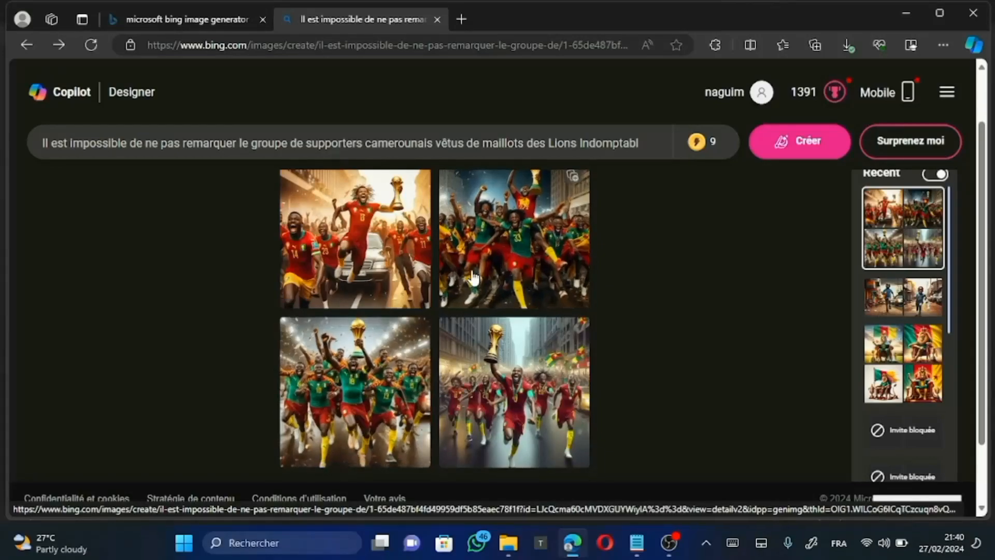
{"action": "right_click", "coordinate": [528, 236]}
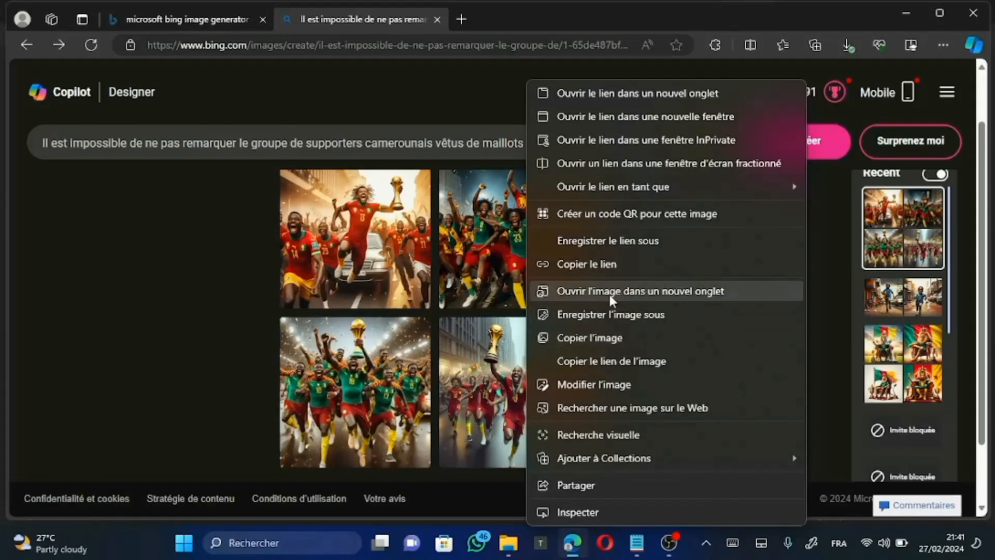
{"action": "left_click", "coordinate": [612, 315]}
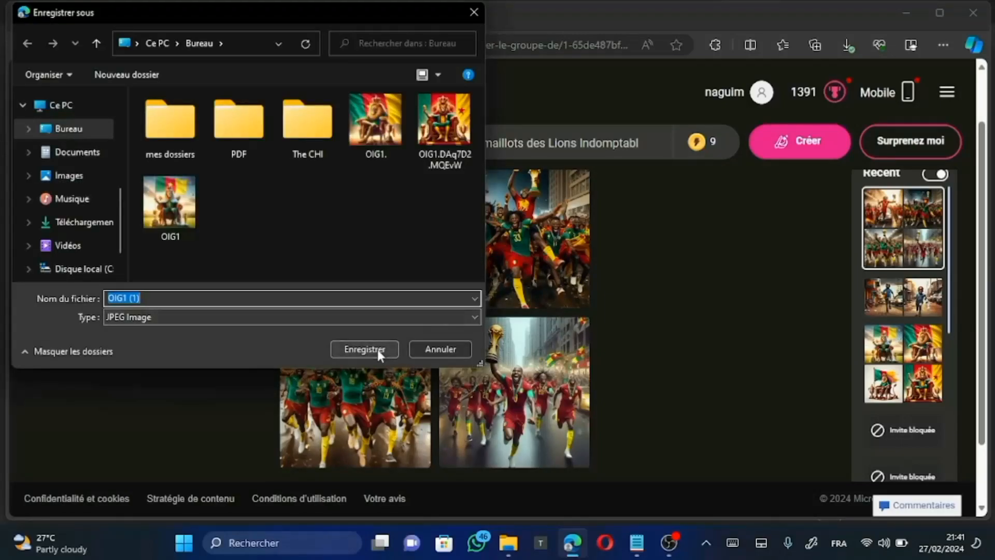
{"action": "left_click", "coordinate": [377, 349]}
Step: Save the image of the green-jersey group running with the trophy held overhead to the Bureau folder as a JPEG
{"action": "right_click", "coordinate": [378, 382]}
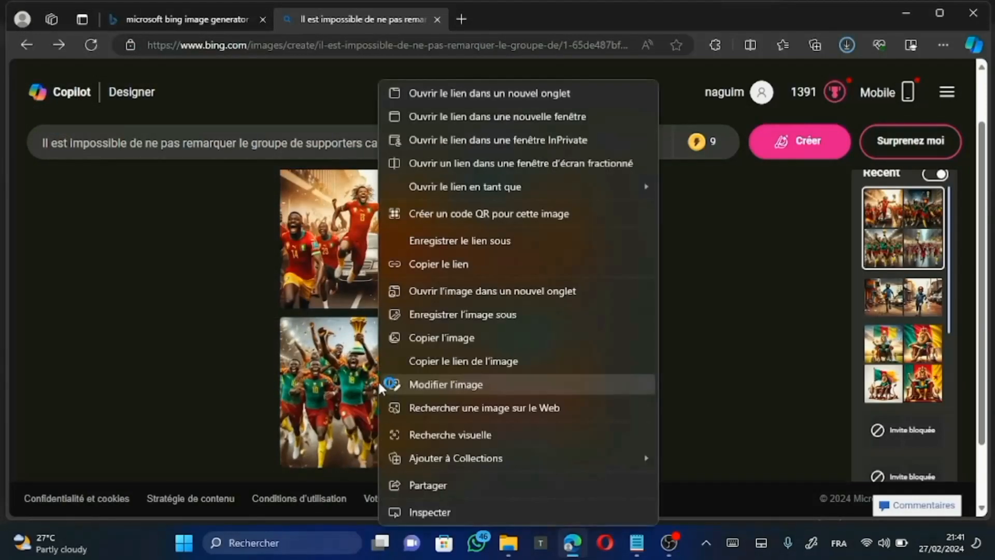
{"action": "left_click", "coordinate": [481, 315]}
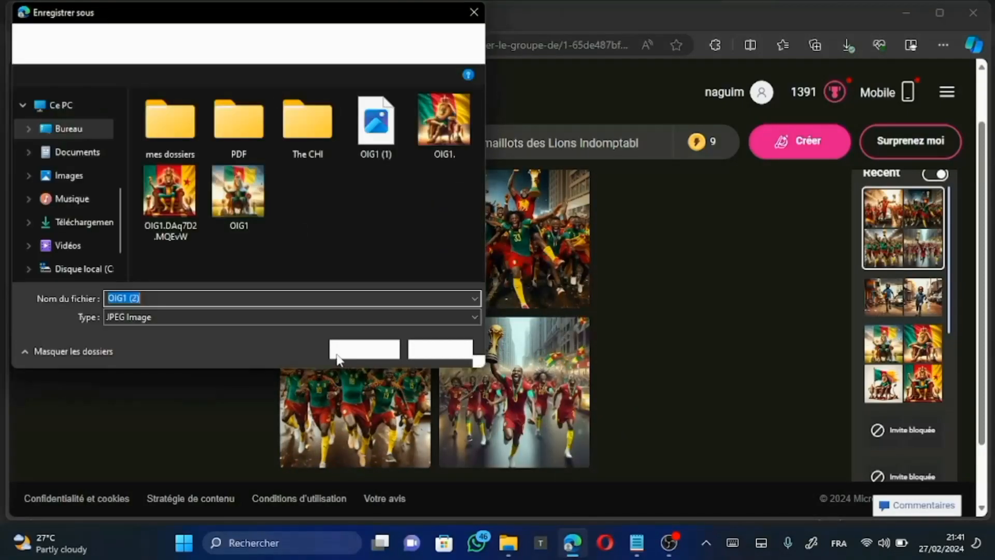
{"action": "left_click", "coordinate": [347, 350]}
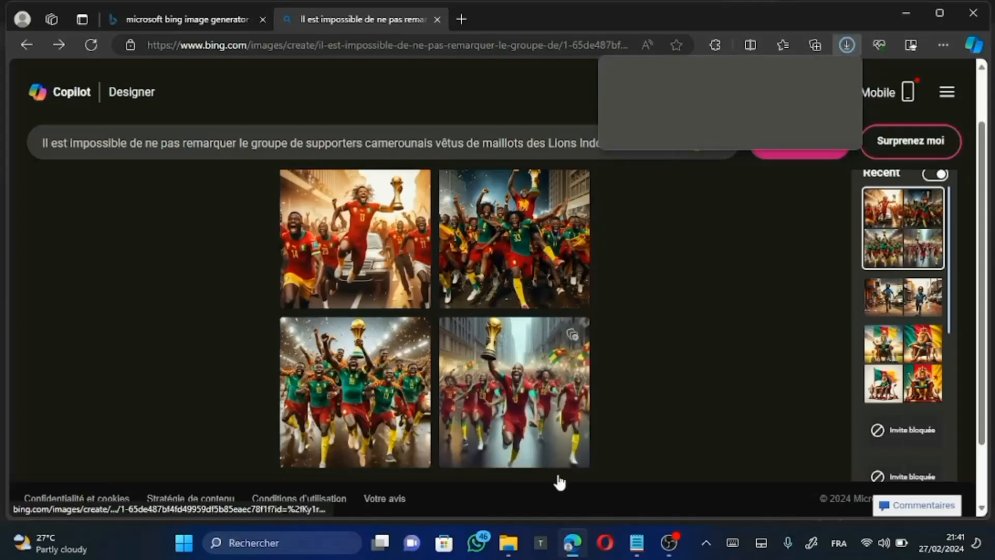
Step: Copy prompt 3 from Notepad, beginning "Imaginez l'artiste renommé du Cameroun", and generate images from it in place of the supporters prompt in Edge
{"action": "left_click", "coordinate": [628, 556]}
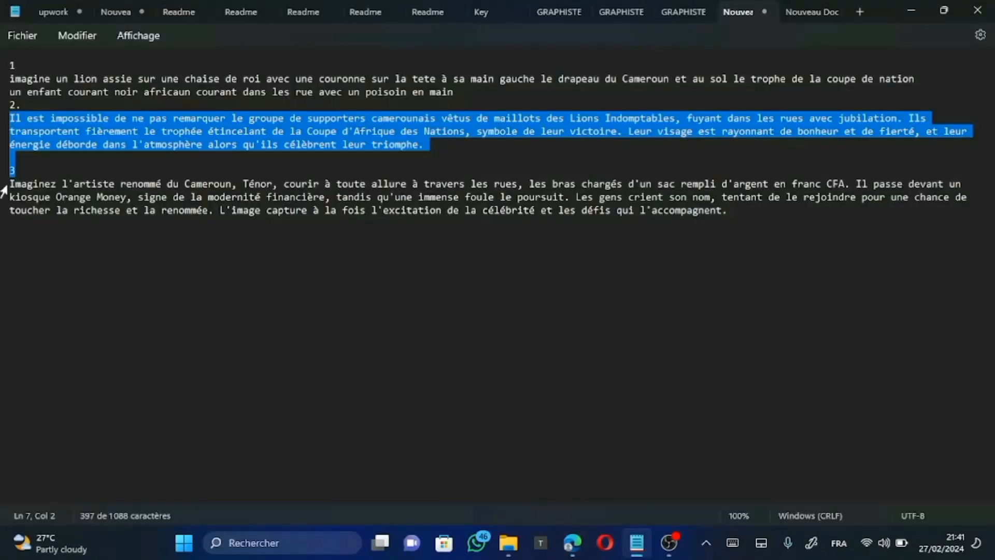
{"action": "left_click_drag", "start_coordinate": [3, 188], "coordinate": [477, 324]}
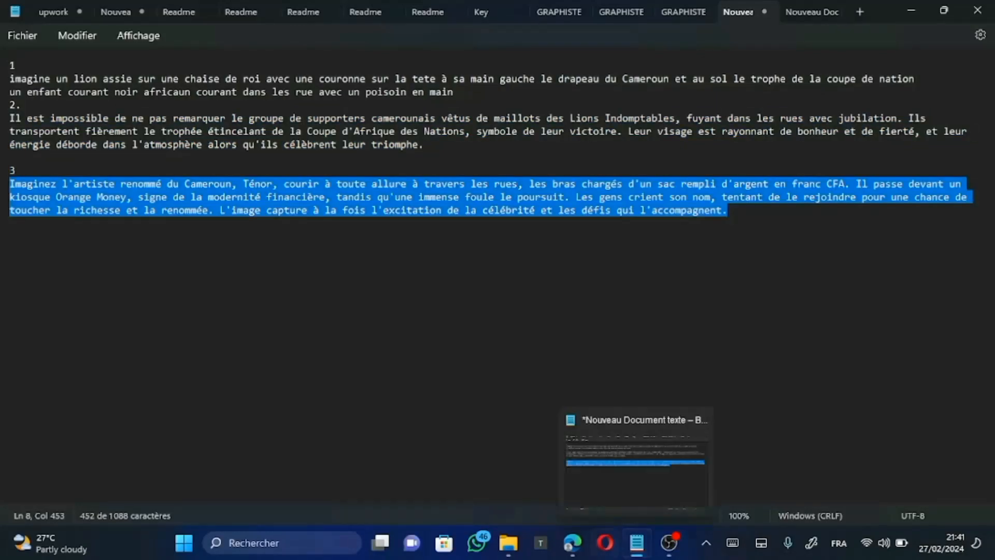
{"action": "mouse_move", "coordinate": [564, 555]}
{"action": "left_click", "coordinate": [586, 476]}
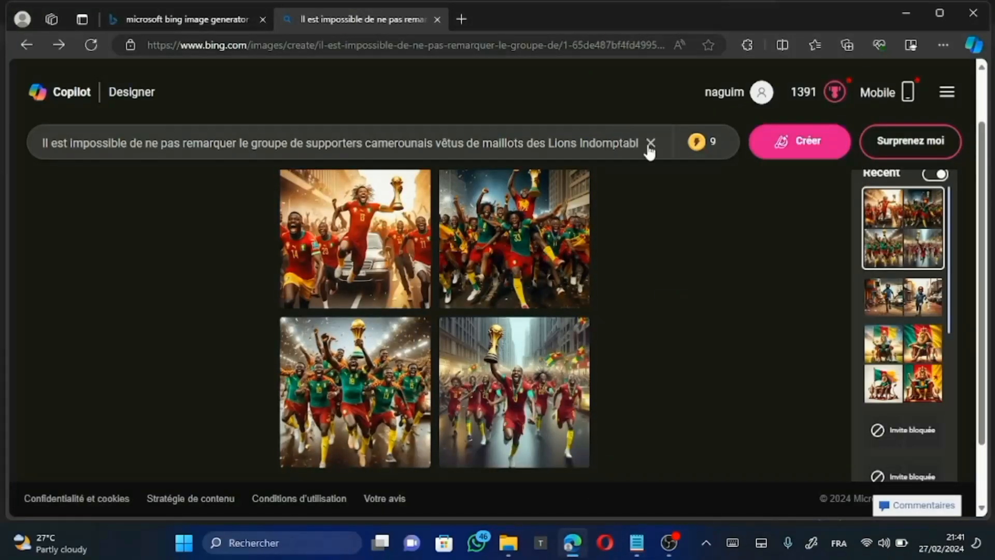
{"action": "left_click", "coordinate": [651, 142]}
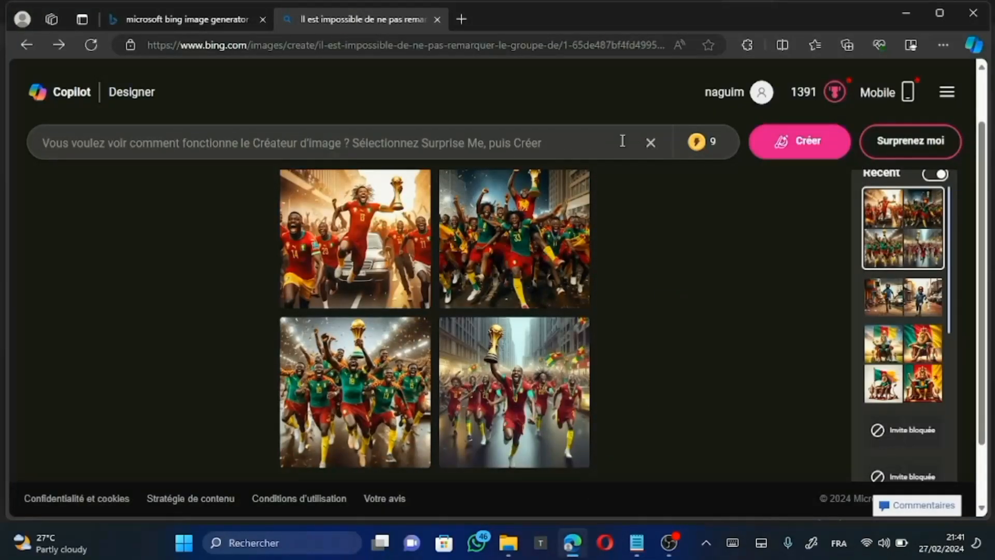
{"action": "key", "text": "ctrl+v"}
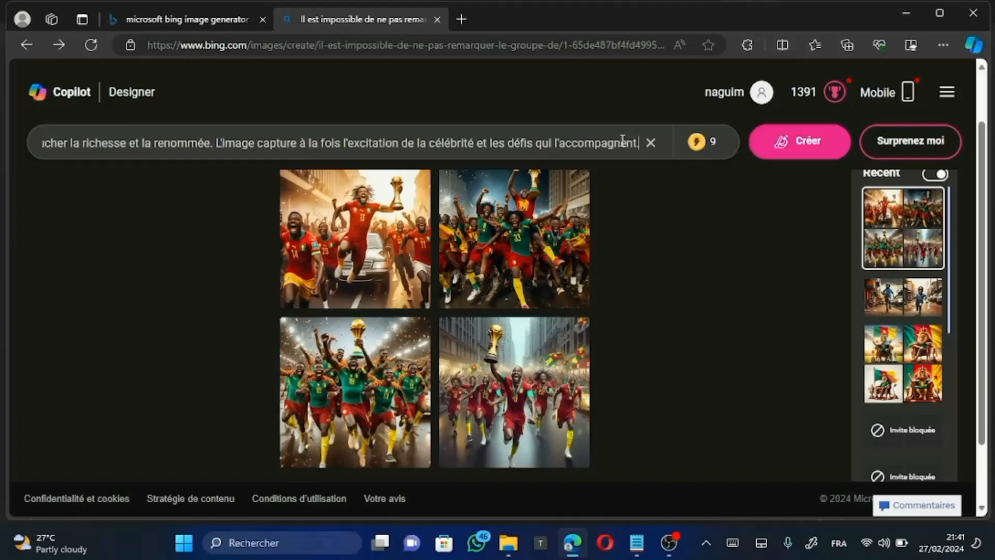
{"action": "left_click", "coordinate": [817, 150]}
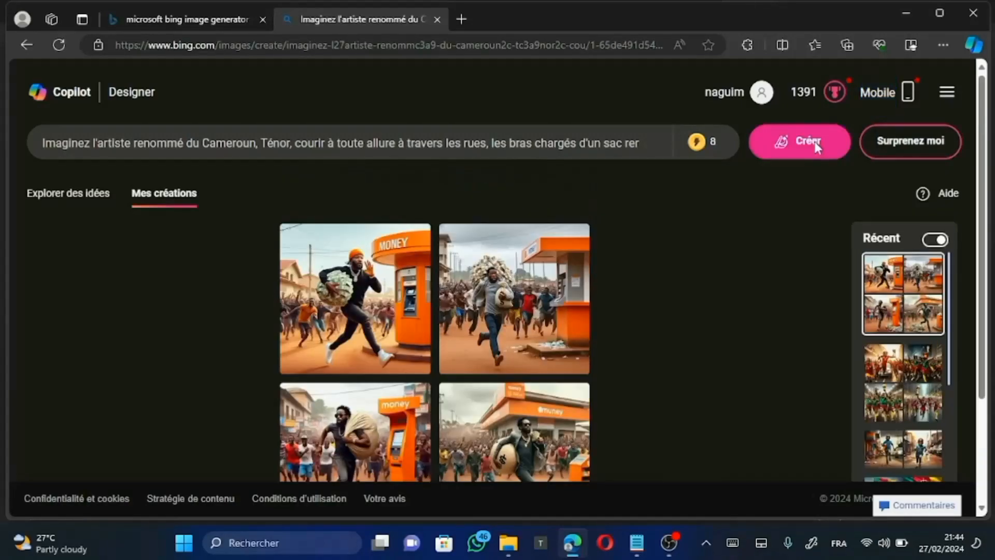
Step: Save the image of the man in grey running with cash piled above his head to the Bureau folder
{"action": "scroll", "coordinate": [570, 363], "scroll_direction": "down", "scroll_amount": 1}
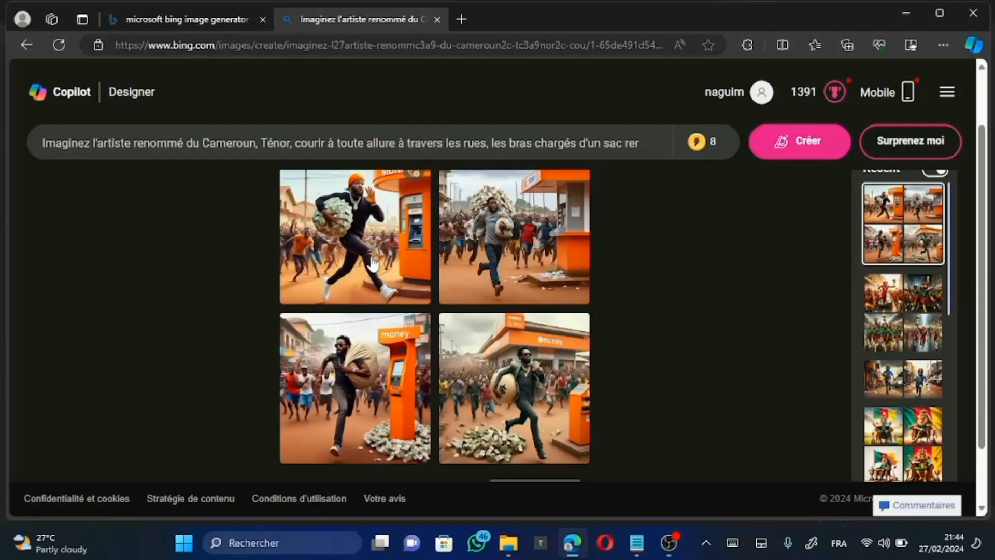
{"action": "right_click", "coordinate": [517, 228]}
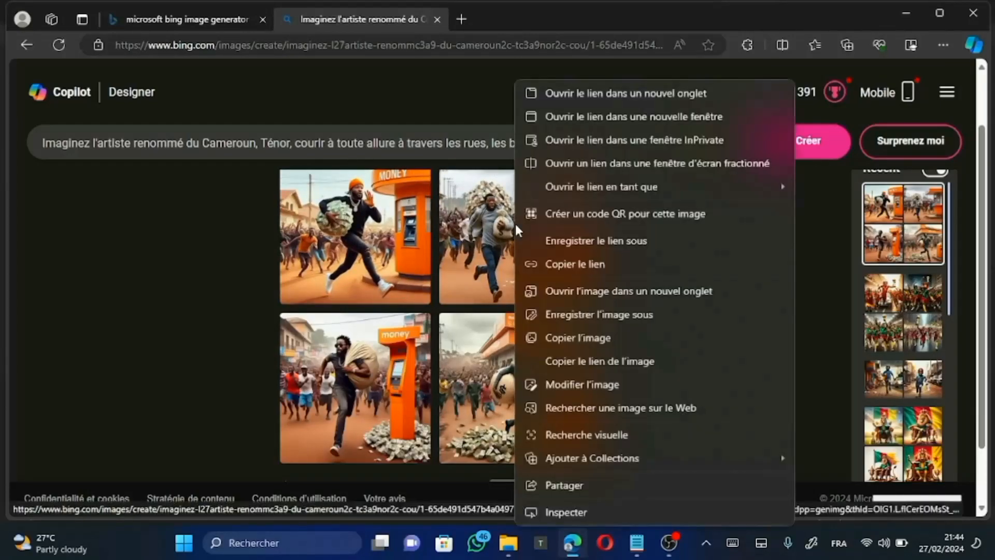
{"action": "left_click", "coordinate": [572, 315]}
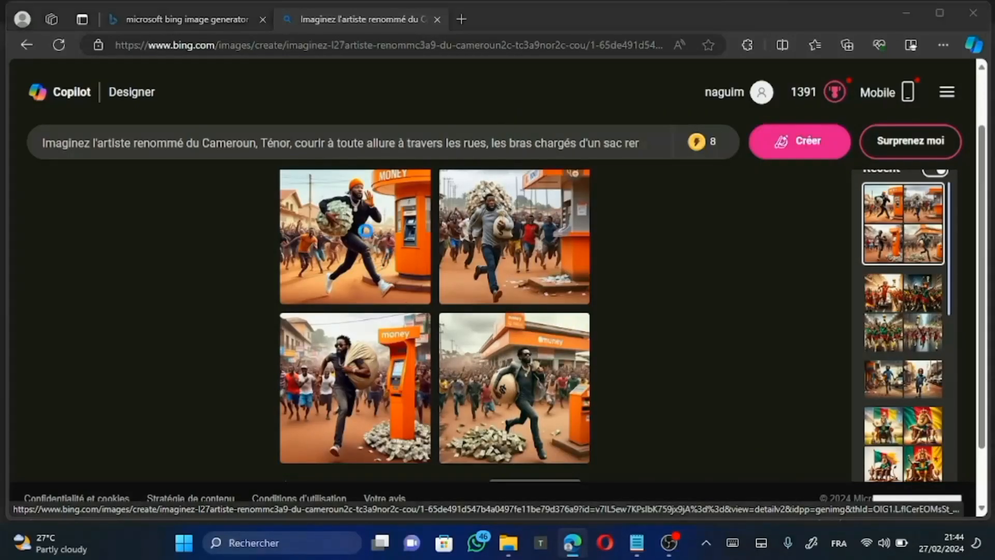
{"action": "left_click", "coordinate": [368, 348]}
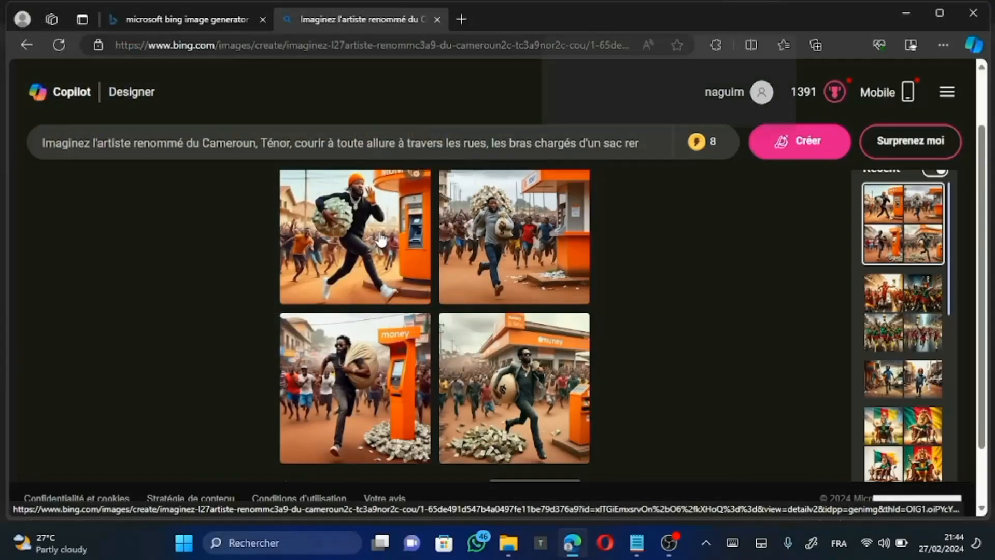
Step: Save the image of the man in the orange beanie running past the MONEY kiosk to the Bureau folder as a JPEG
{"action": "right_click", "coordinate": [381, 239]}
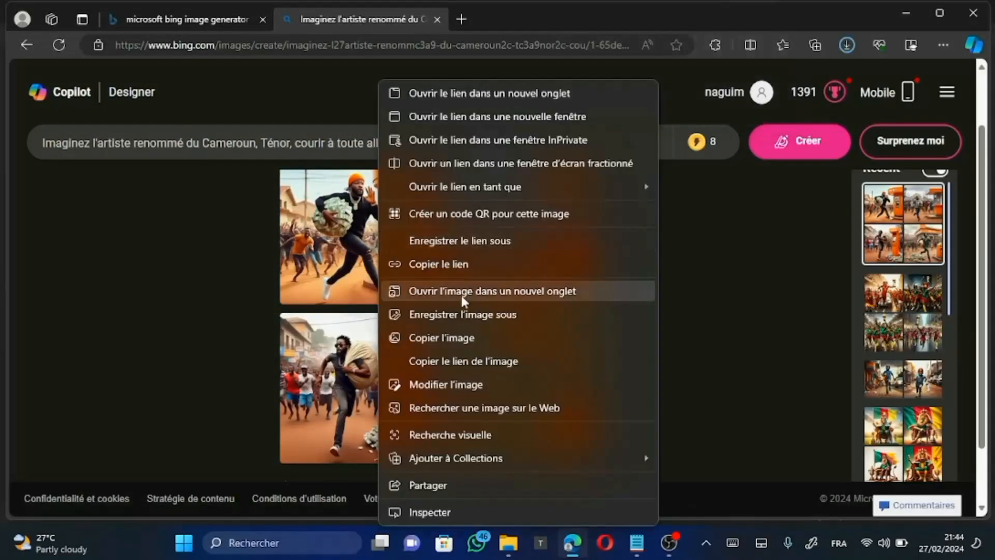
{"action": "left_click", "coordinate": [469, 323]}
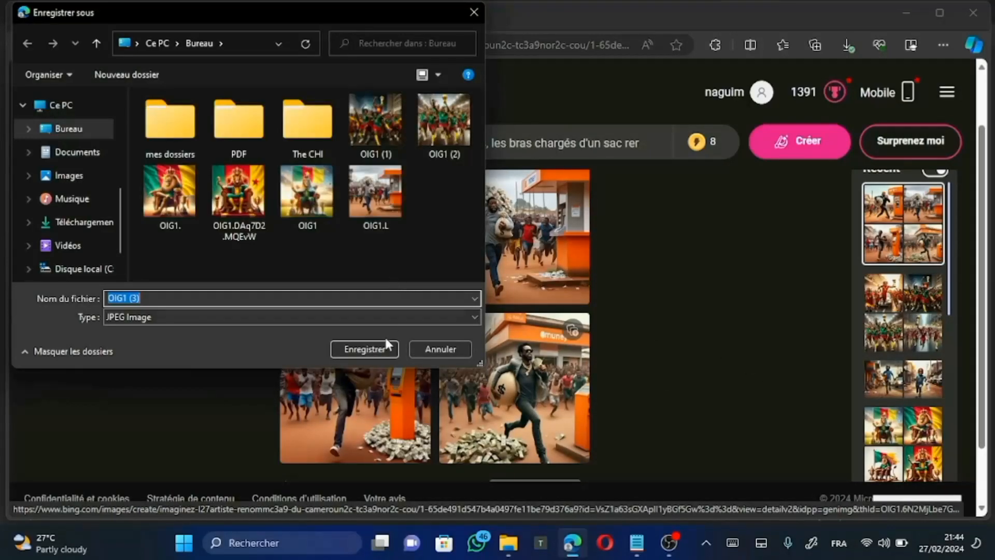
{"action": "left_click", "coordinate": [377, 345]}
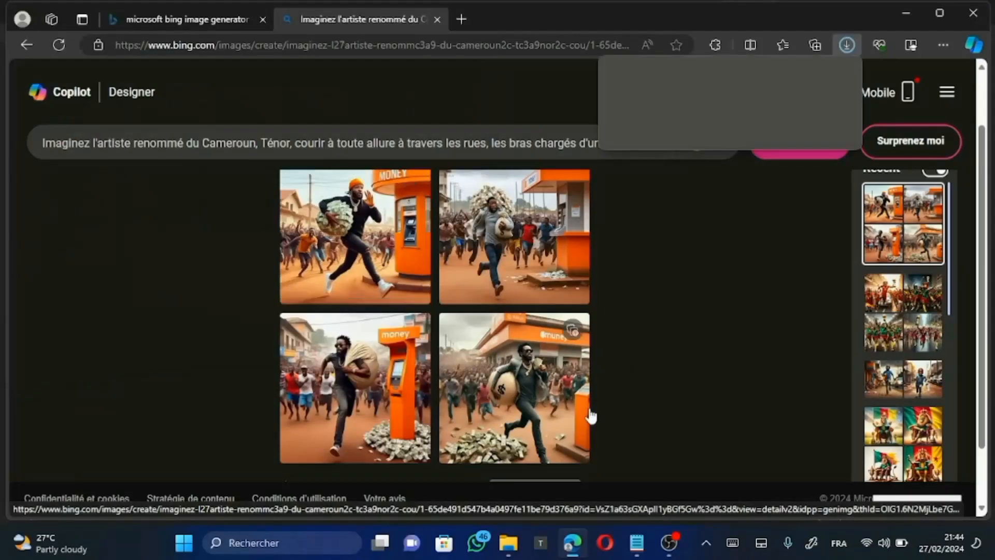
Step: Review earlier image sets in the recent creations, including the yellow-jersey supporters set and another set for the artist prompt
{"action": "scroll", "coordinate": [590, 415], "scroll_direction": "down", "scroll_amount": 2}
{"action": "scroll", "coordinate": [913, 355], "scroll_direction": "down", "scroll_amount": 3}
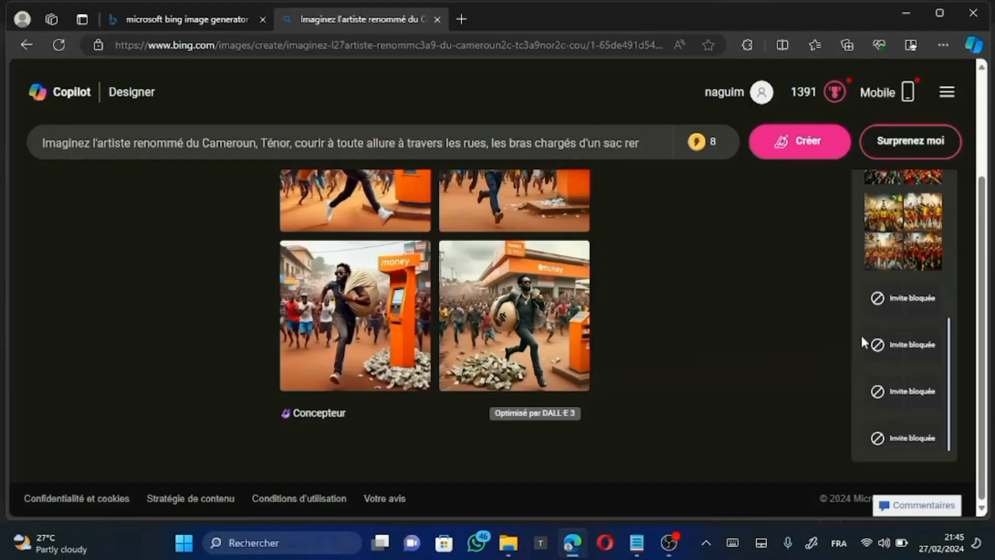
{"action": "scroll", "coordinate": [861, 335], "scroll_direction": "up", "scroll_amount": 2}
{"action": "left_click", "coordinate": [921, 371]}
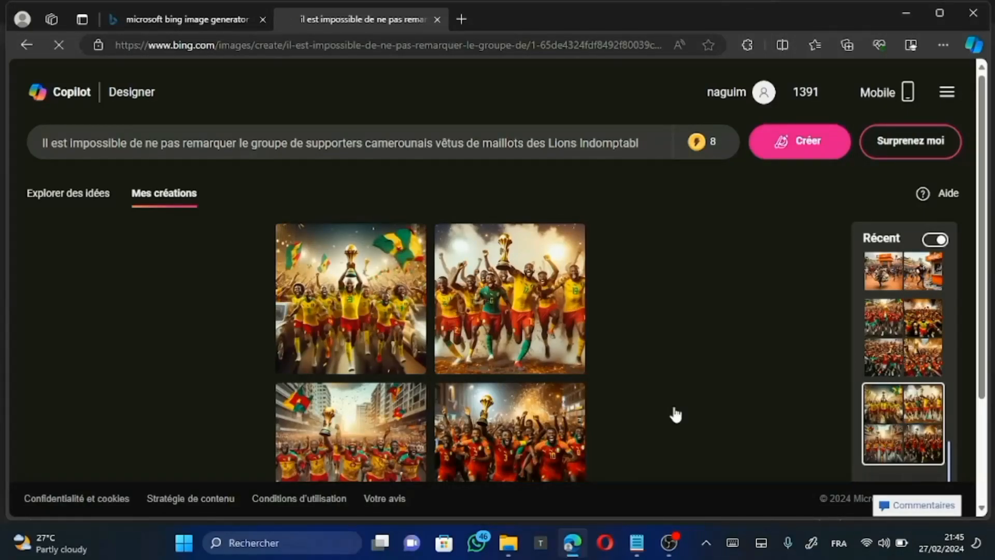
{"action": "scroll", "coordinate": [675, 415], "scroll_direction": "down", "scroll_amount": 1}
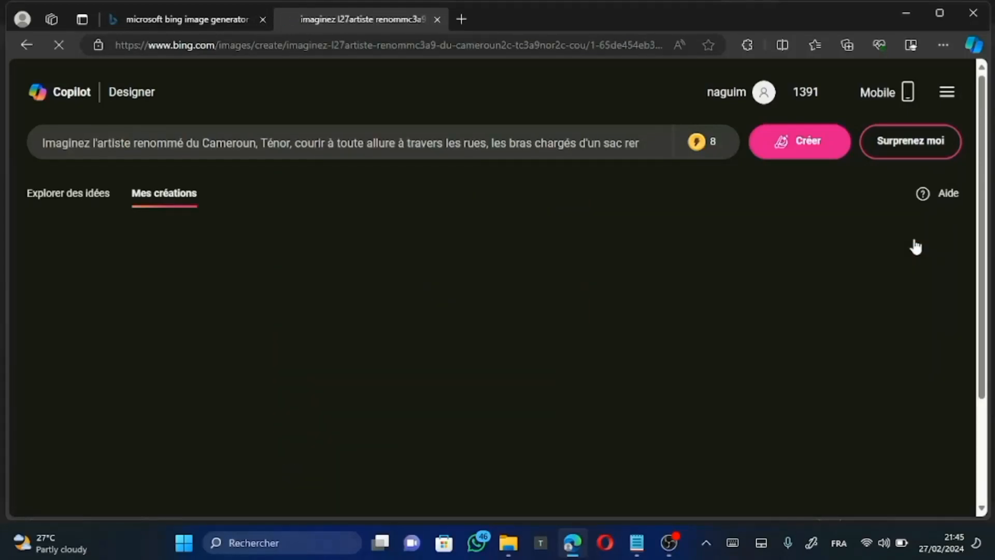
{"action": "scroll", "coordinate": [709, 418], "scroll_direction": "down", "scroll_amount": 3}
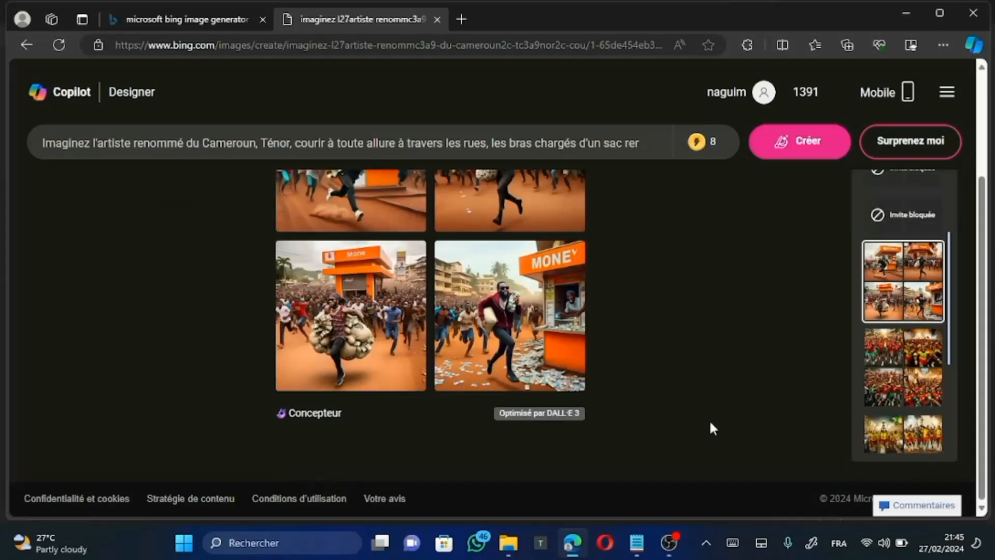
Step: Minimize Edge and Notepad, and open the saved image of the crowned lion against the large Cameroon flag from the desktop
{"action": "left_click", "coordinate": [906, 7]}
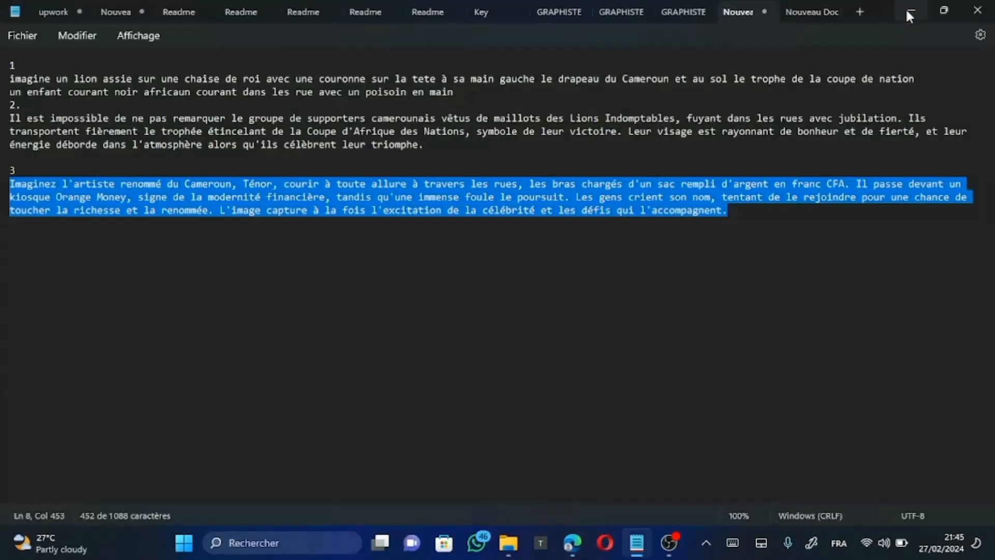
{"action": "left_click", "coordinate": [906, 8]}
{"action": "double_click", "coordinate": [192, 220]}
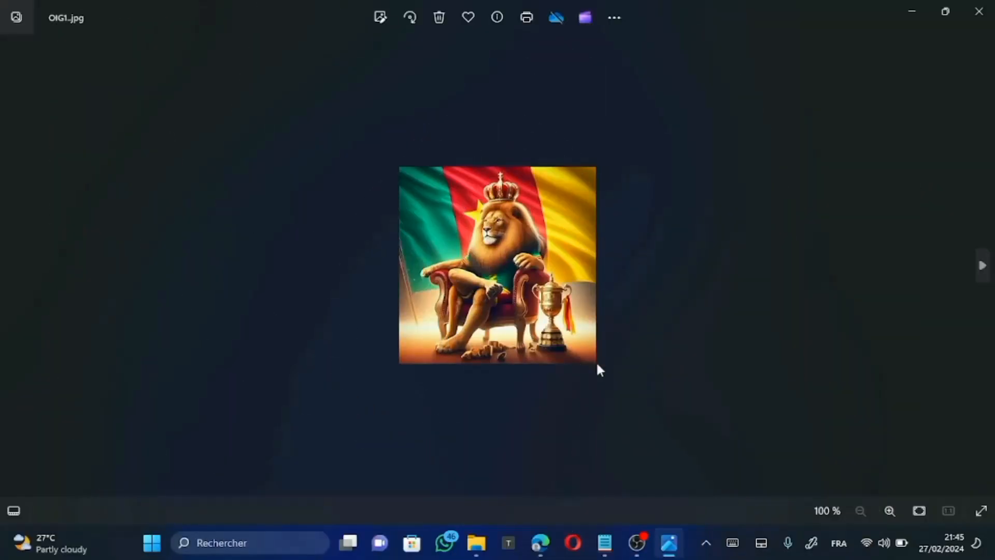
Step: Browse through the saved lion, supporter and running-artist images up to OIG1 (3).jpg, and close the image viewer
{"action": "left_click", "coordinate": [981, 266]}
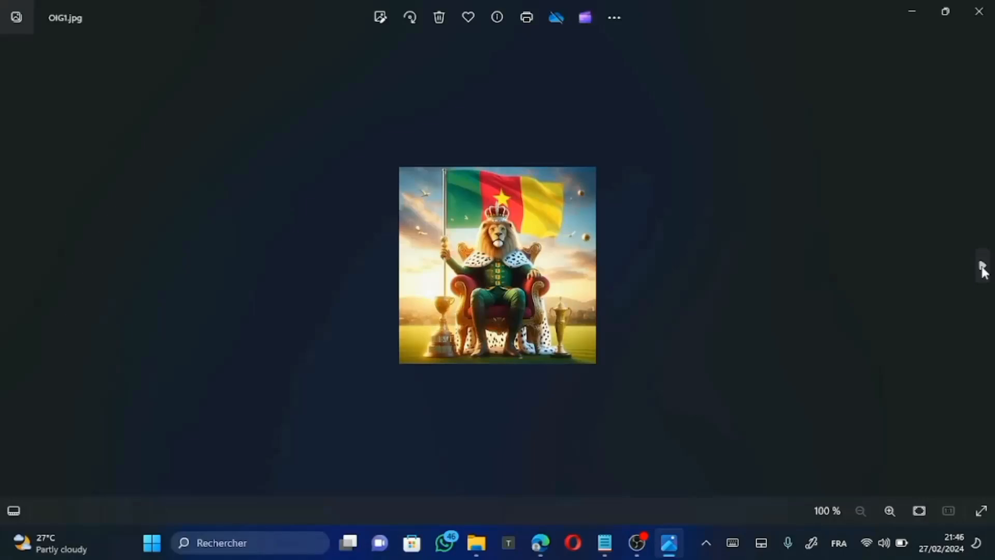
{"action": "left_click", "coordinate": [982, 266]}
{"action": "left_click", "coordinate": [982, 266]}
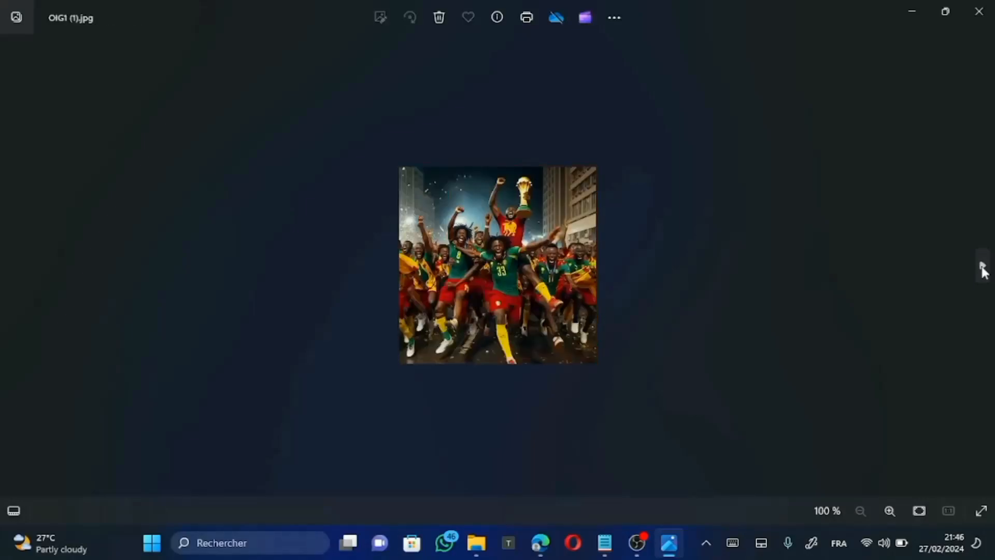
{"action": "left_click", "coordinate": [981, 266]}
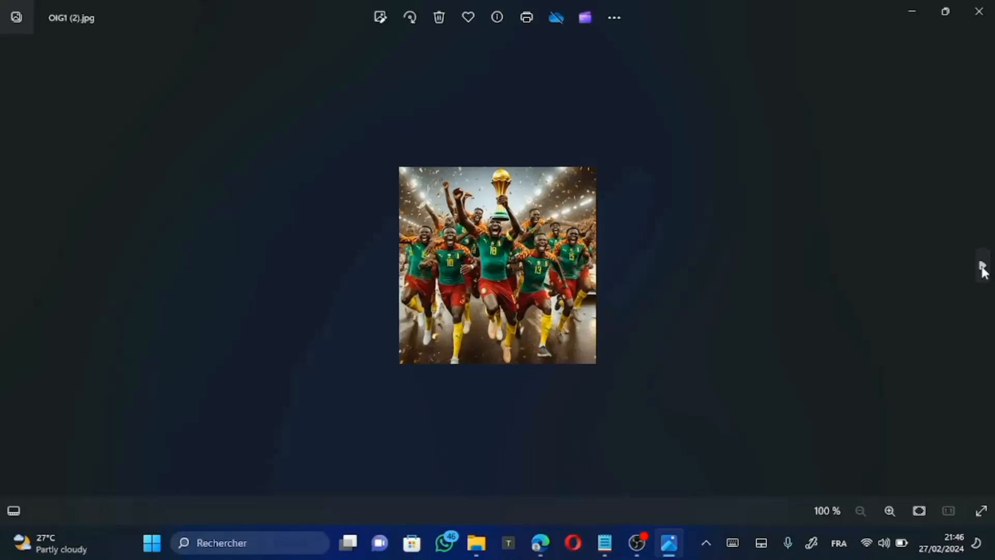
{"action": "left_click", "coordinate": [982, 266]}
{"action": "left_click", "coordinate": [982, 265]}
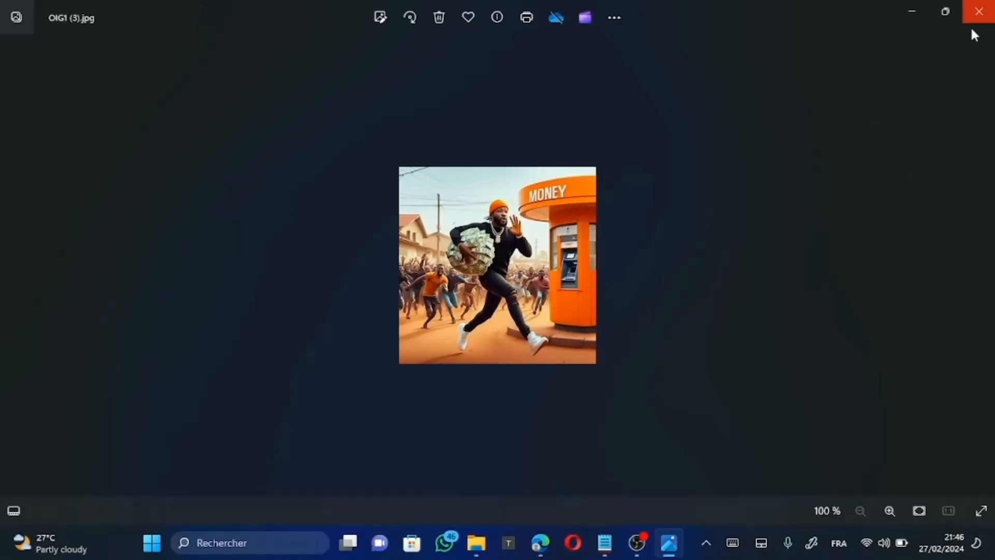
{"action": "left_click", "coordinate": [984, 10]}
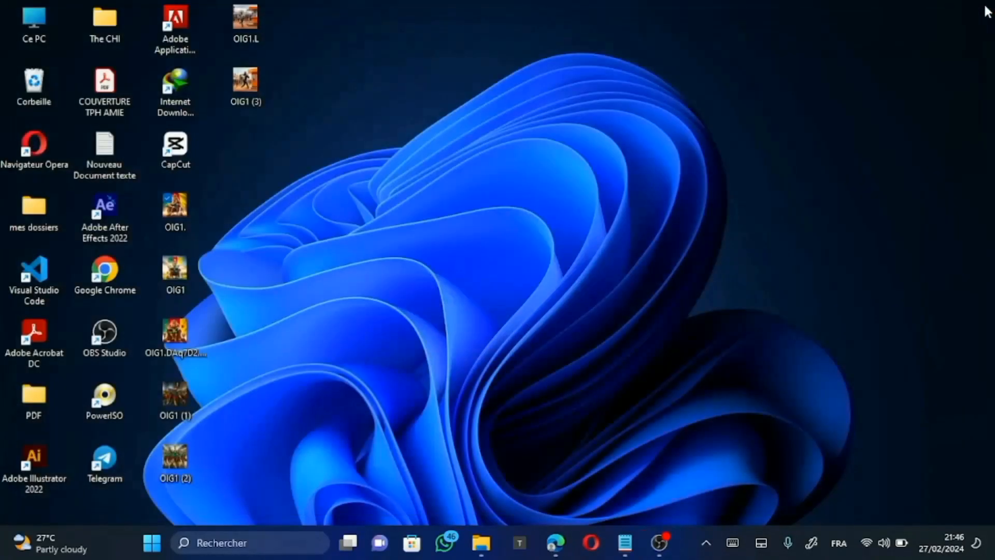